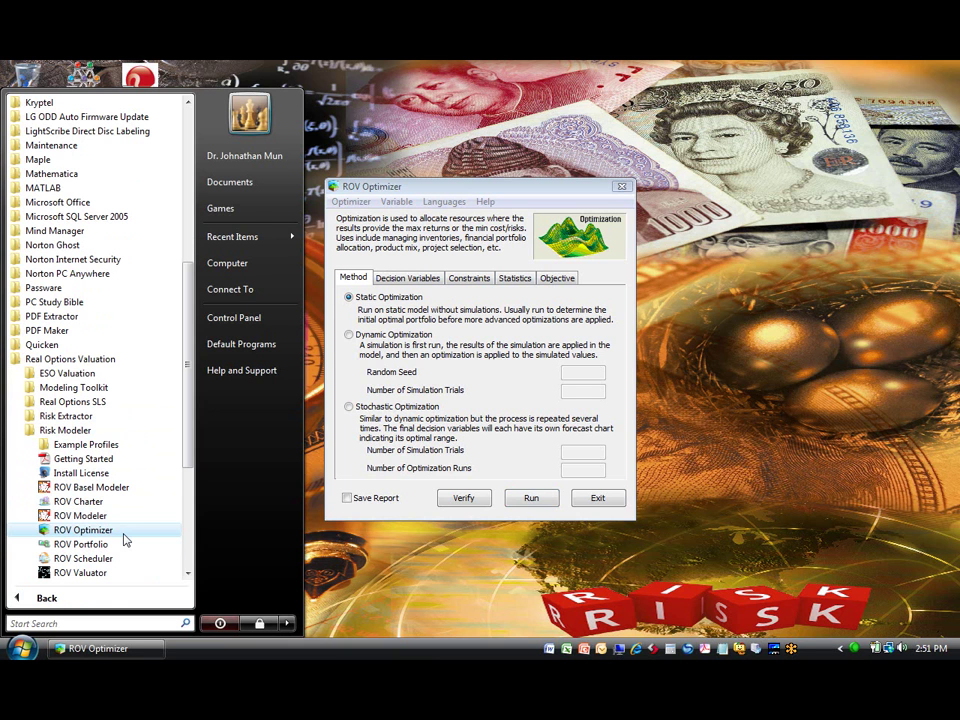
Step: View the Continuous, Integer, Binary and Discrete options for a new decision variable without adding one
{"action": "key", "text": "Escape"}
{"action": "key", "text": "Escape"}
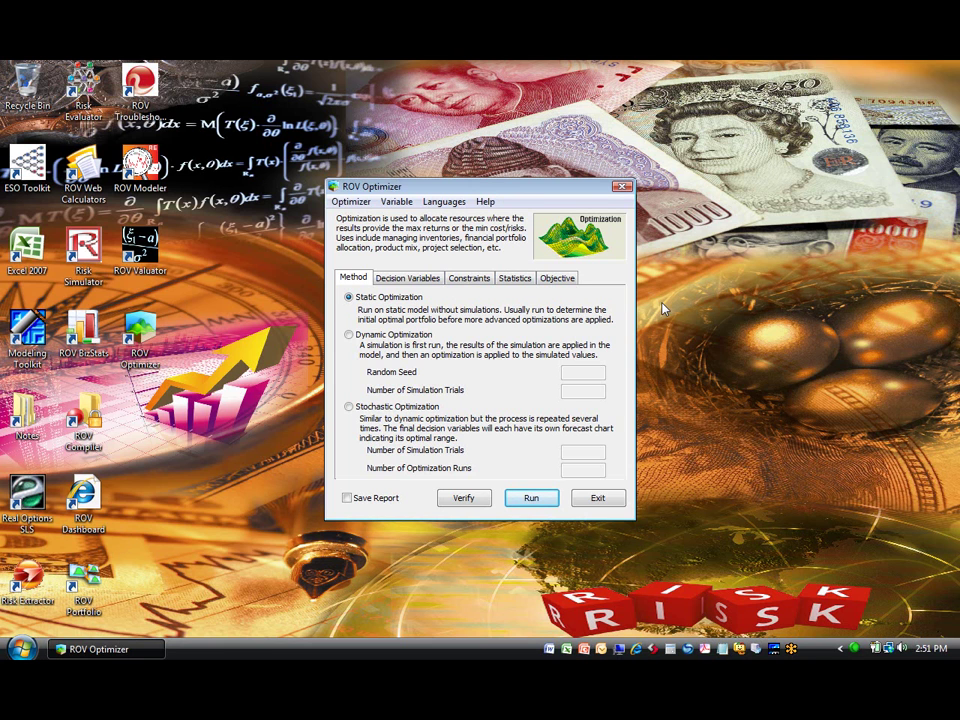
{"action": "left_click", "coordinate": [434, 282]}
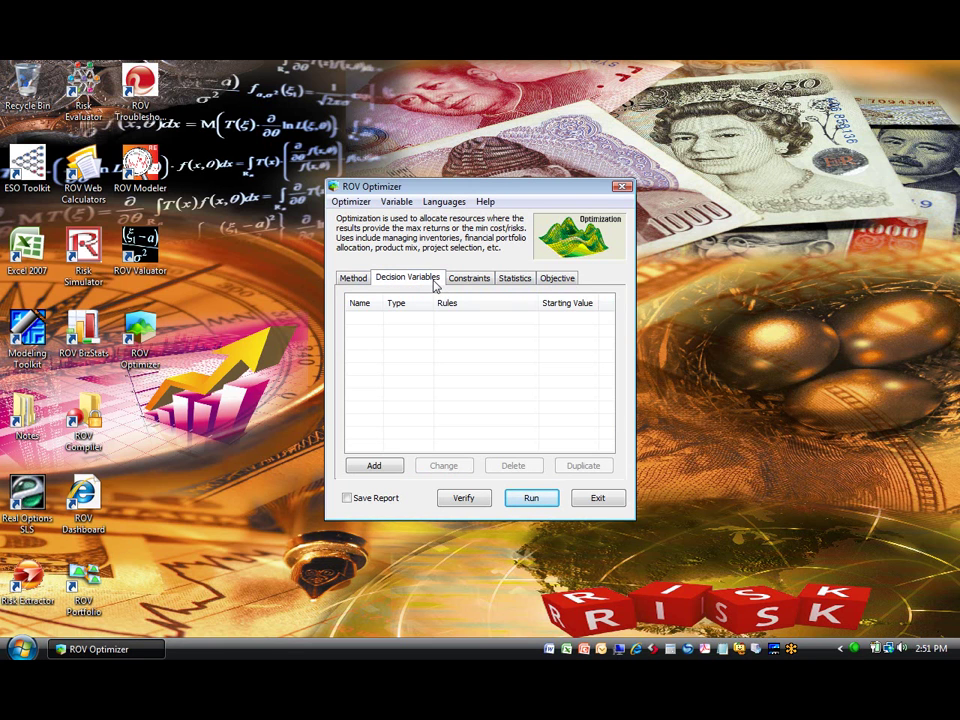
{"action": "left_click", "coordinate": [385, 465]}
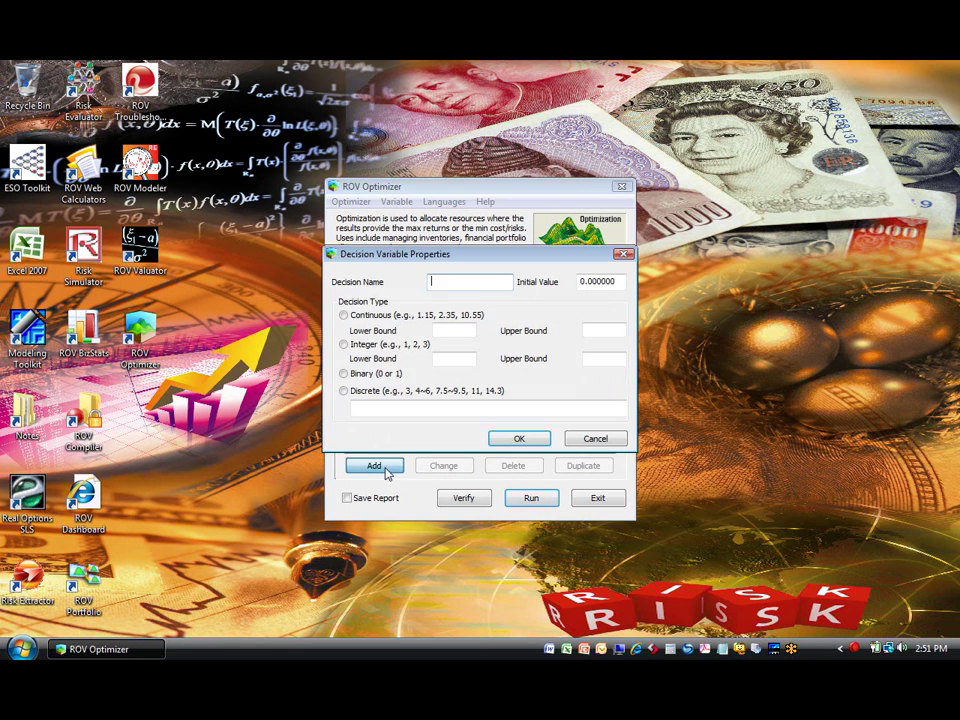
{"action": "left_click", "coordinate": [393, 318]}
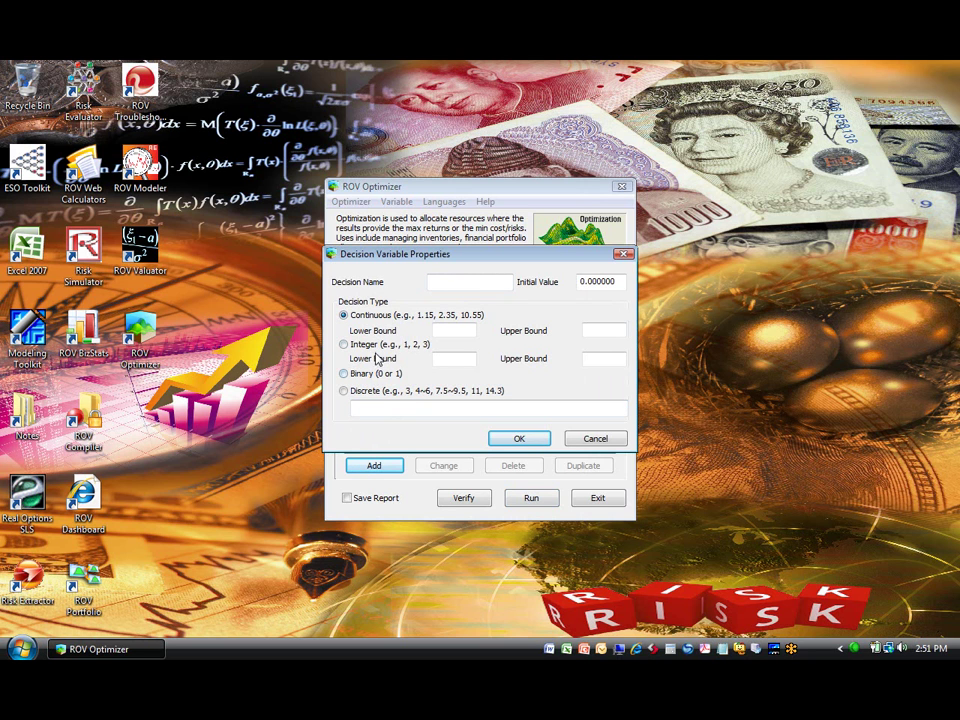
{"action": "left_click", "coordinate": [378, 391]}
{"action": "left_click", "coordinate": [376, 373]}
{"action": "left_click", "coordinate": [372, 346]}
{"action": "left_click", "coordinate": [368, 374]}
{"action": "key", "text": "Escape"}
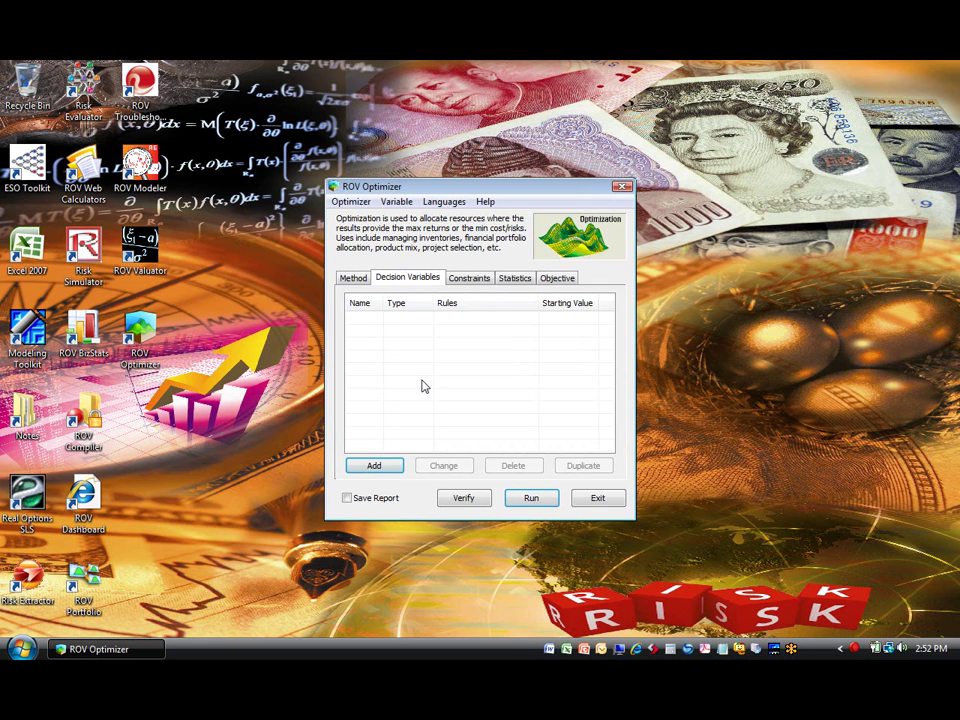
Step: Look through the empty profile's settings for constraints, statistics, objective, decision variables and optimization method
{"action": "left_click", "coordinate": [471, 282]}
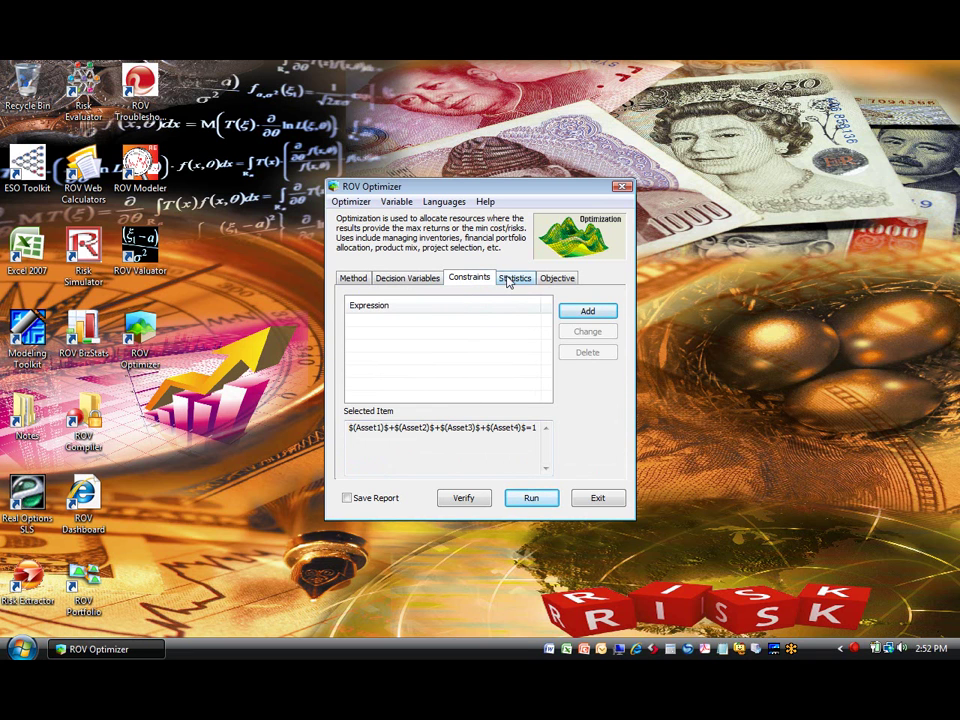
{"action": "left_click", "coordinate": [515, 281]}
{"action": "left_click", "coordinate": [555, 281]}
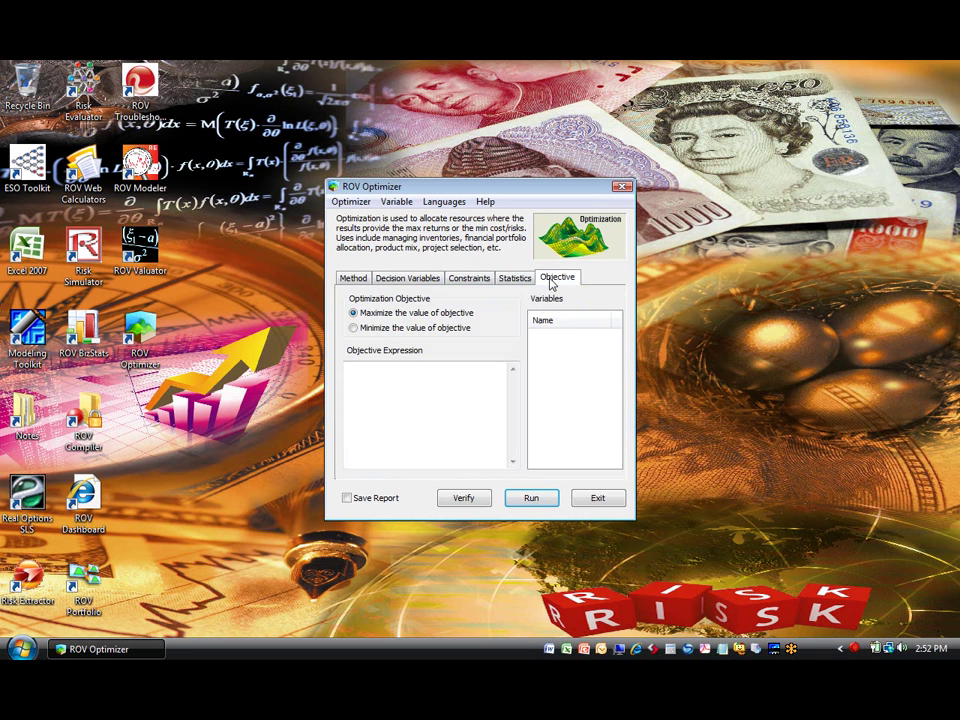
{"action": "left_click", "coordinate": [356, 279]}
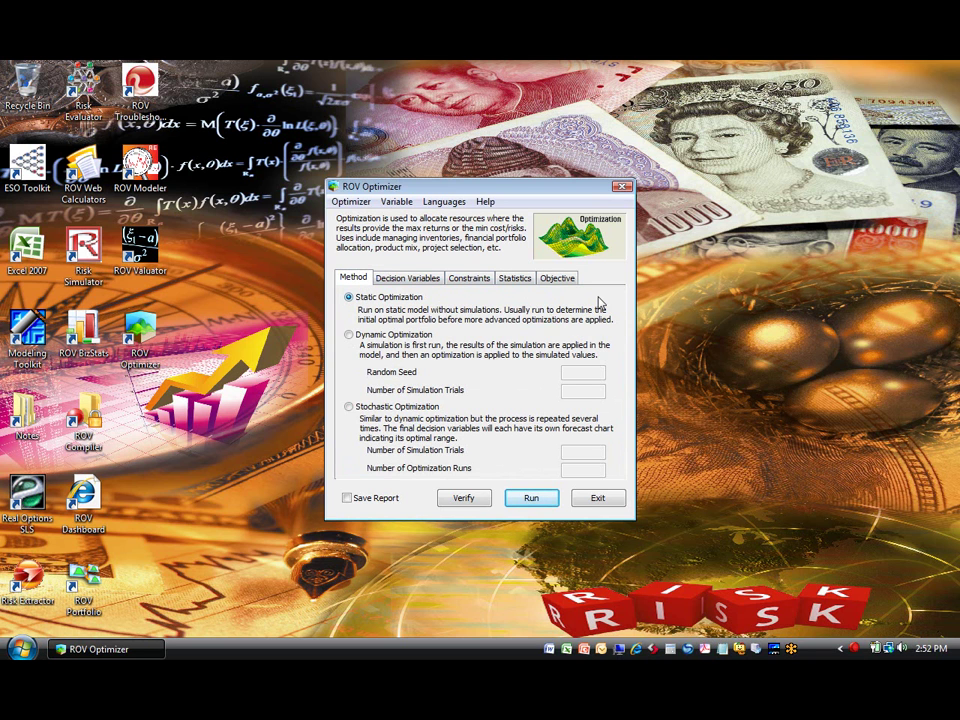
{"action": "left_click", "coordinate": [435, 281]}
{"action": "left_click", "coordinate": [467, 280]}
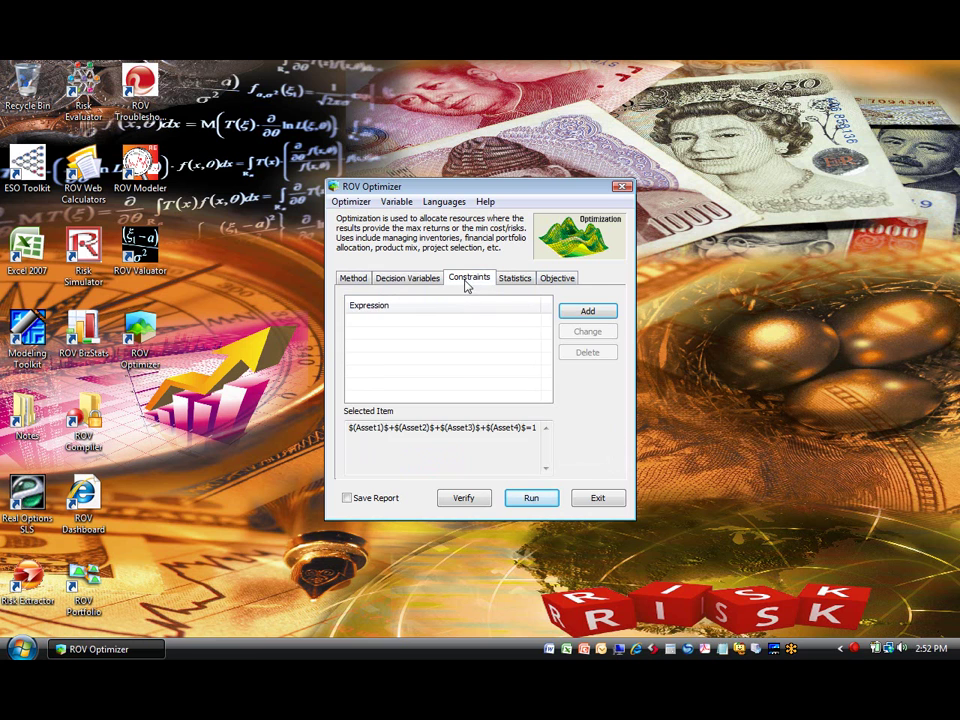
{"action": "left_click", "coordinate": [506, 281]}
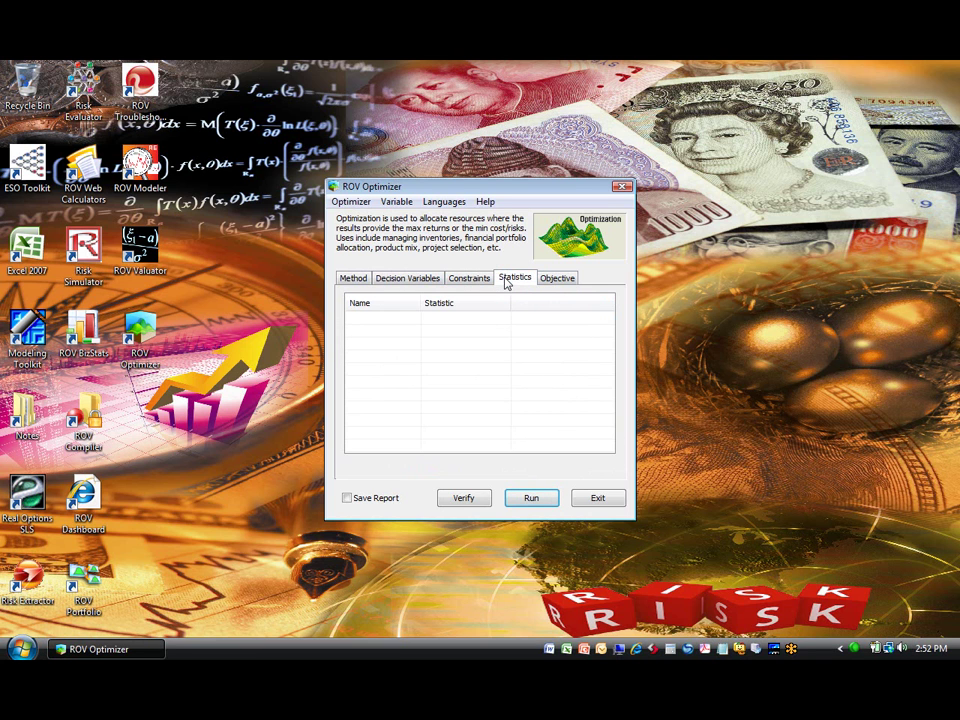
{"action": "left_click", "coordinate": [556, 279]}
{"action": "left_click", "coordinate": [356, 279]}
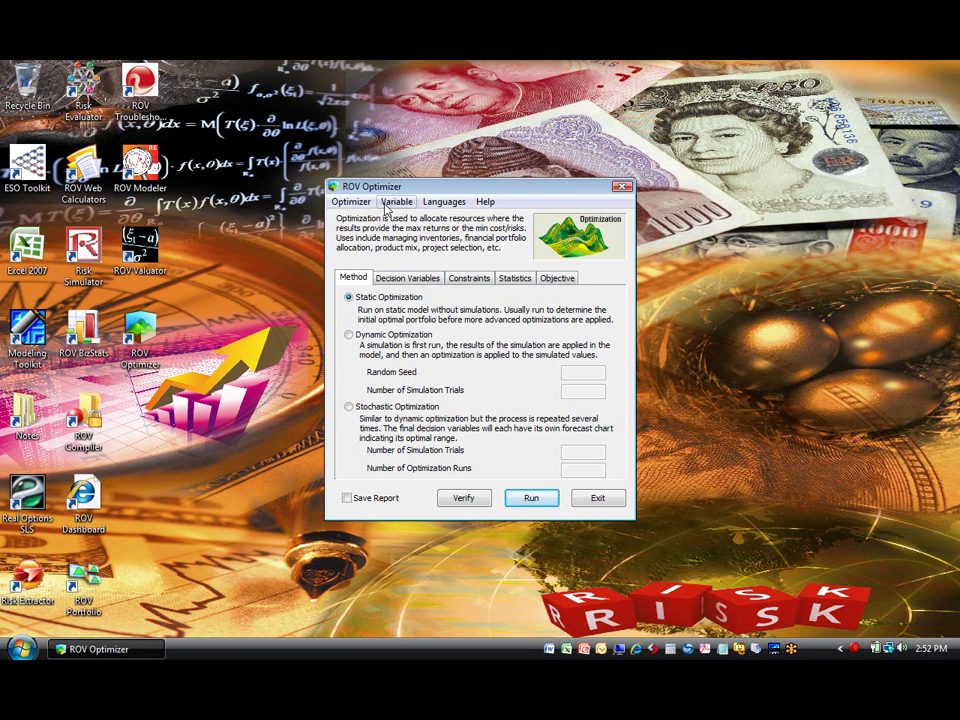
Step: Open the example profile "73 Risk Optimizer - Portfolio Optimization 100 Assets.ro"
{"action": "left_click", "coordinate": [360, 203]}
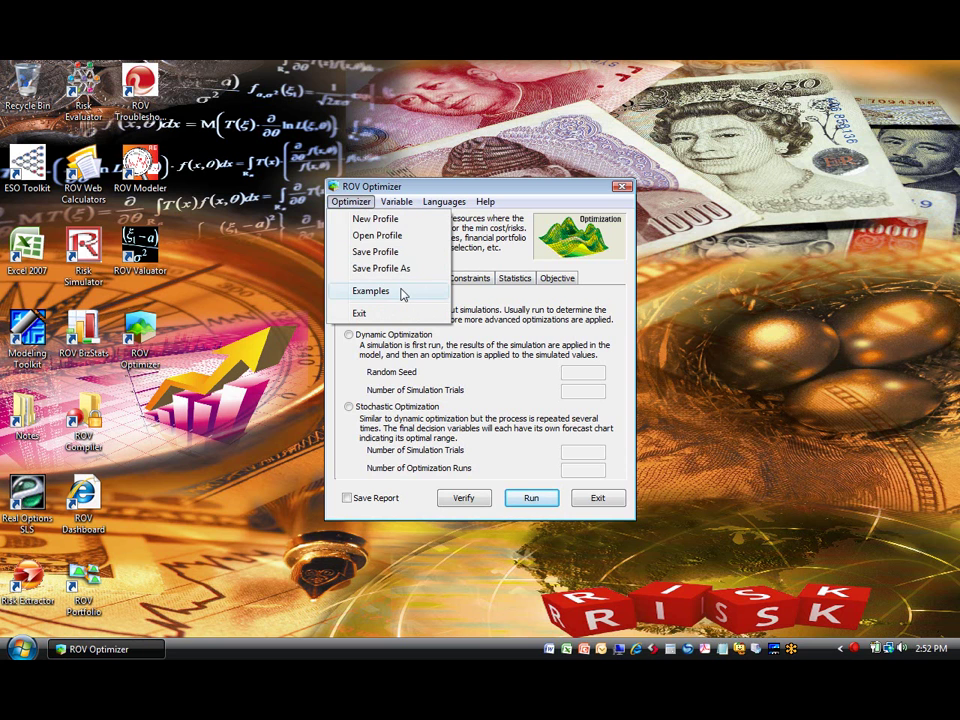
{"action": "left_click", "coordinate": [370, 291]}
{"action": "scroll", "coordinate": [676, 397], "scroll_direction": "down", "scroll_amount": 1}
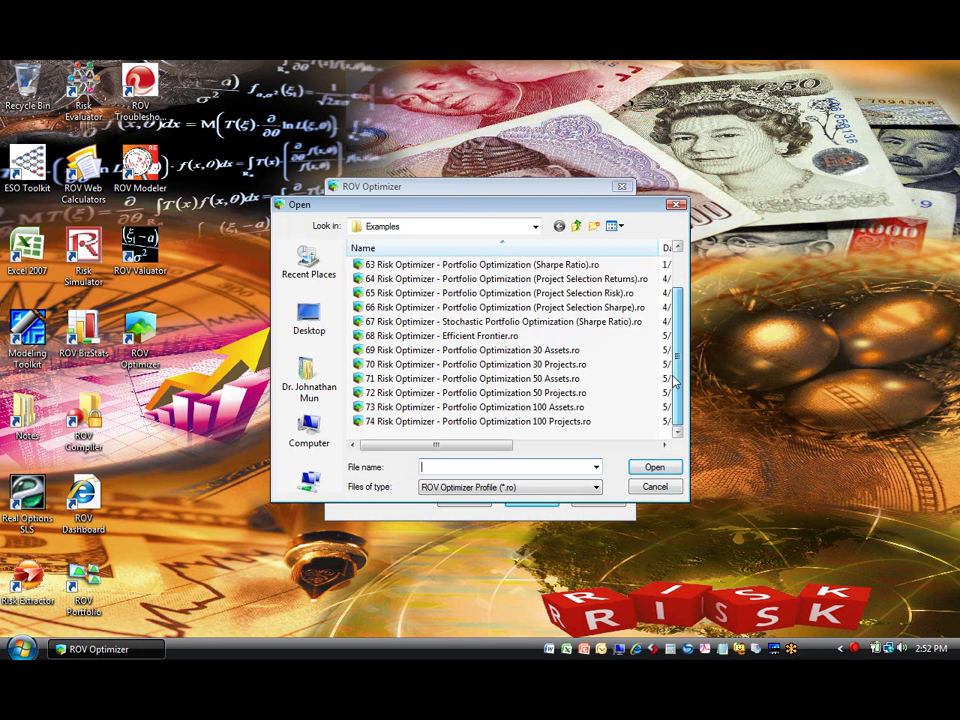
{"action": "scroll", "coordinate": [670, 308], "scroll_direction": "up", "scroll_amount": 1}
{"action": "scroll", "coordinate": [670, 308], "scroll_direction": "down", "scroll_amount": 1}
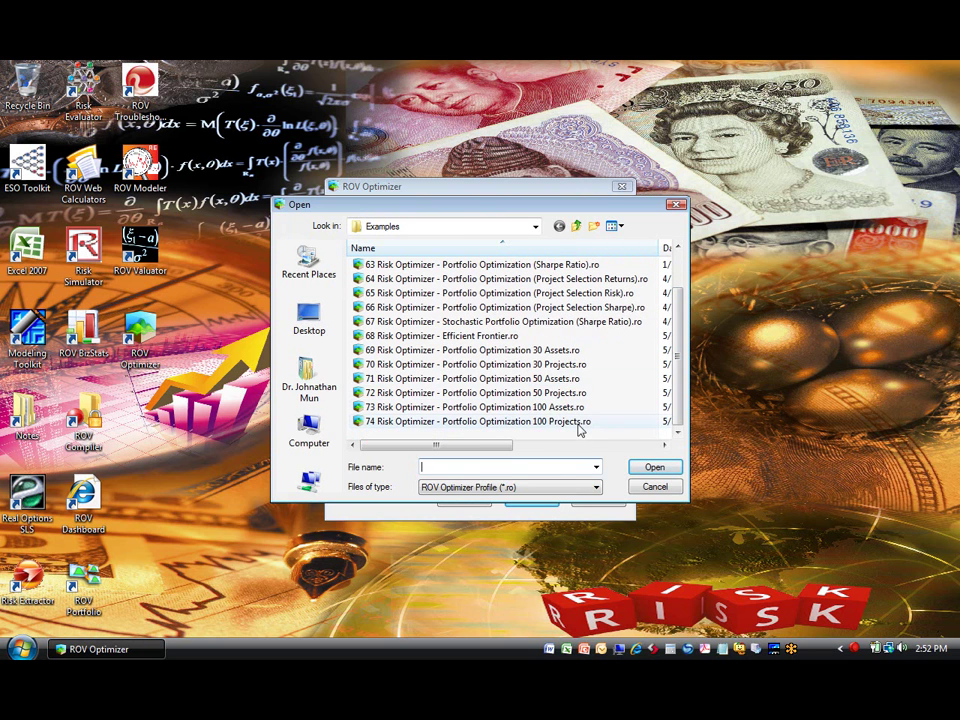
{"action": "left_click", "coordinate": [579, 424]}
{"action": "left_click", "coordinate": [625, 407]}
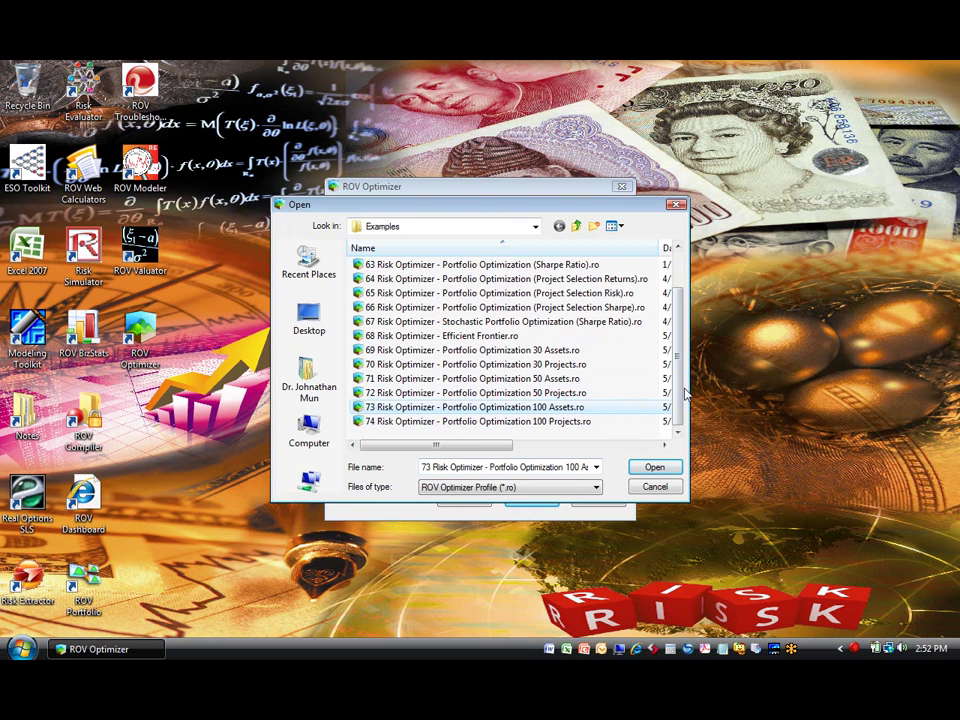
{"action": "double_click", "coordinate": [617, 407]}
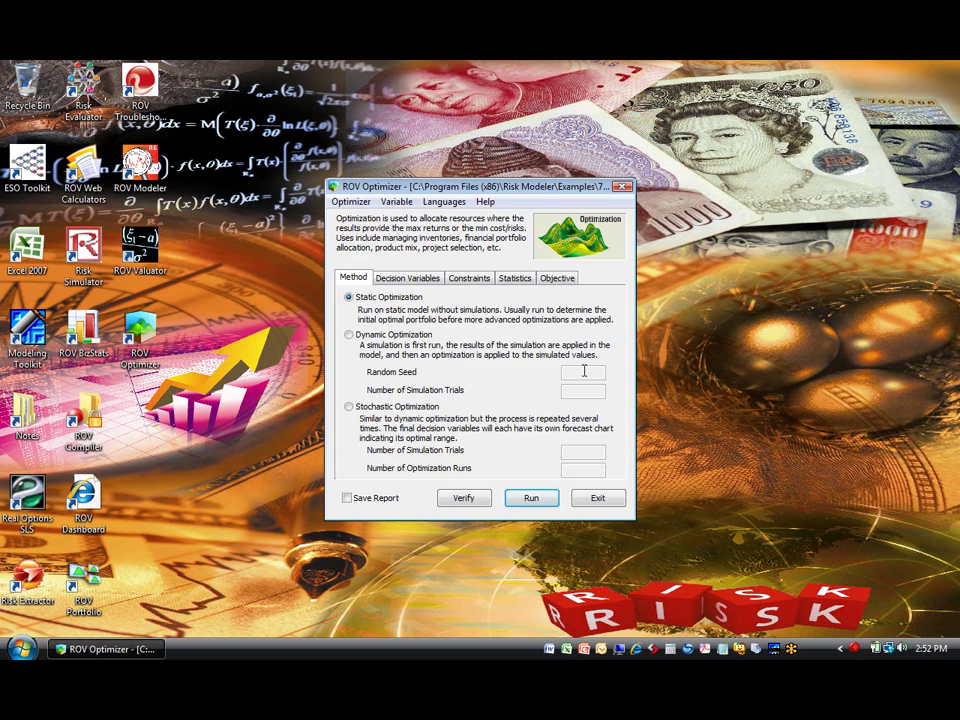
Step: Review the 100-asset profile's decision variables down to the end of the list and widen the Name column slightly
{"action": "left_click", "coordinate": [424, 280]}
{"action": "left_click_drag", "start_coordinate": [608, 311], "coordinate": [606, 438]}
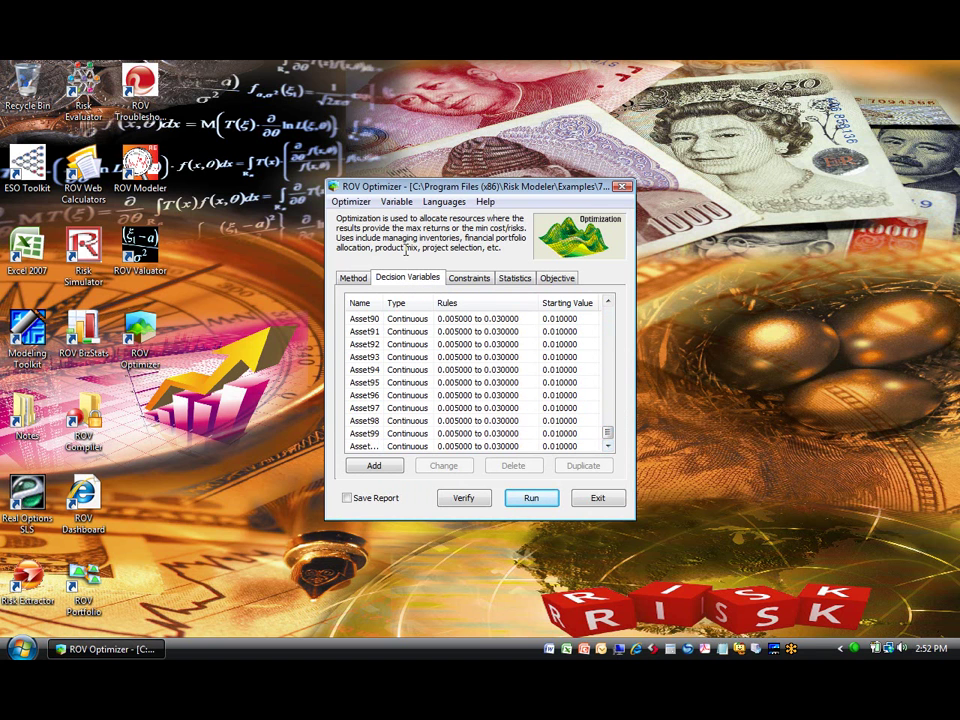
{"action": "left_click_drag", "start_coordinate": [380, 303], "coordinate": [388, 303]}
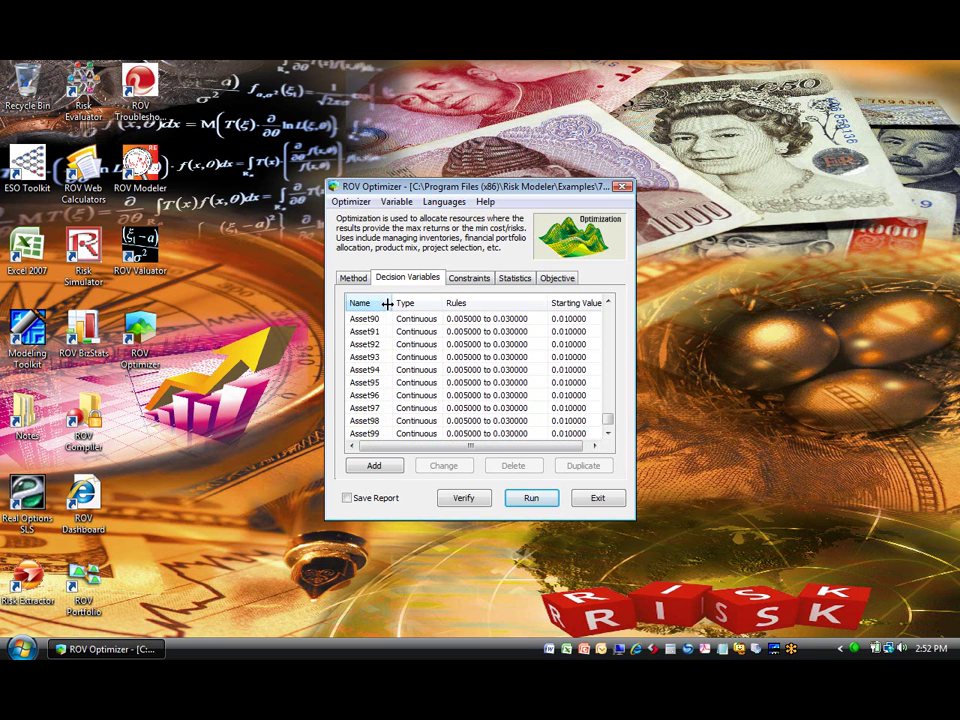
Step: Open the example profile "67 Risk Optimizer - Stochastic Portfolio Optimization (Sharpe Ratio).ro"
{"action": "left_click", "coordinate": [352, 202]}
{"action": "left_click", "coordinate": [372, 290]}
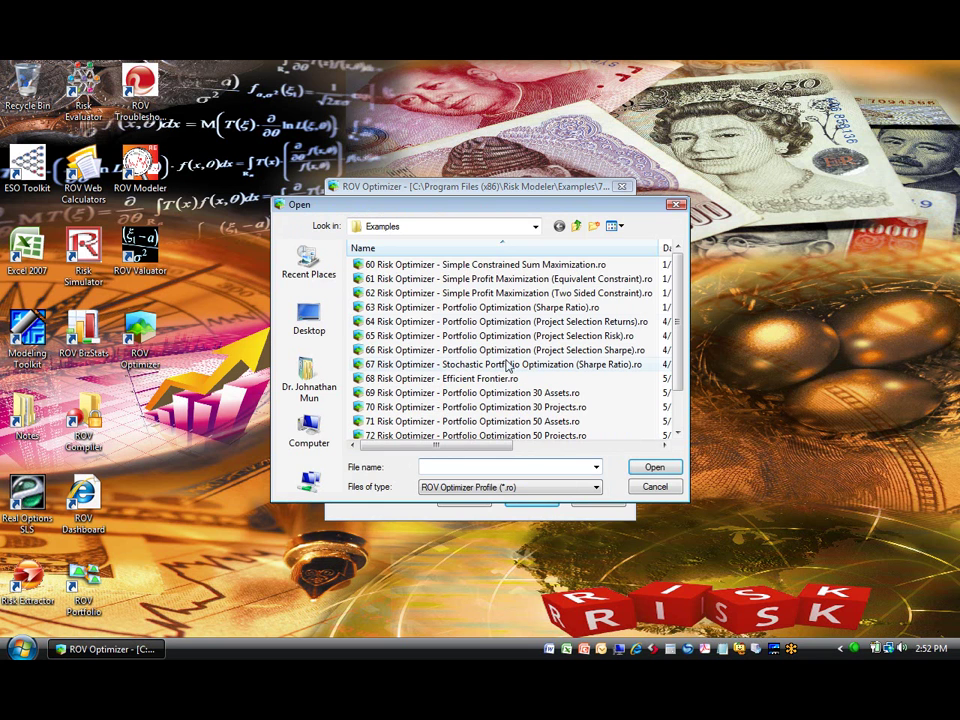
{"action": "double_click", "coordinate": [512, 366]}
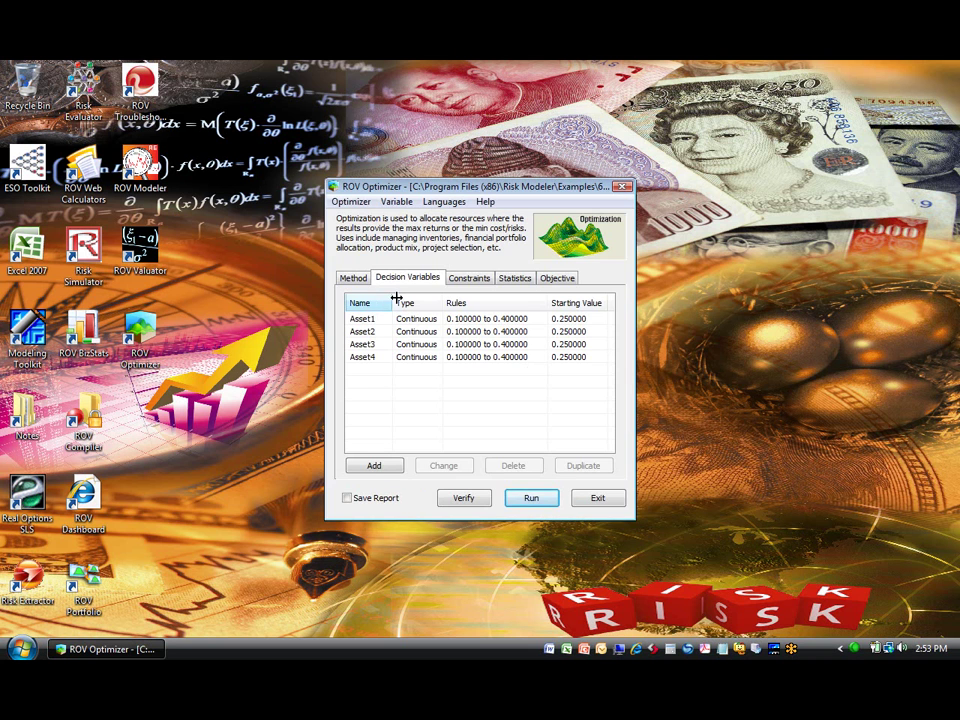
Step: Compare the Static and Dynamic Optimization methods with Stochastic Optimization, leaving Stochastic Optimization selected
{"action": "left_click", "coordinate": [365, 281]}
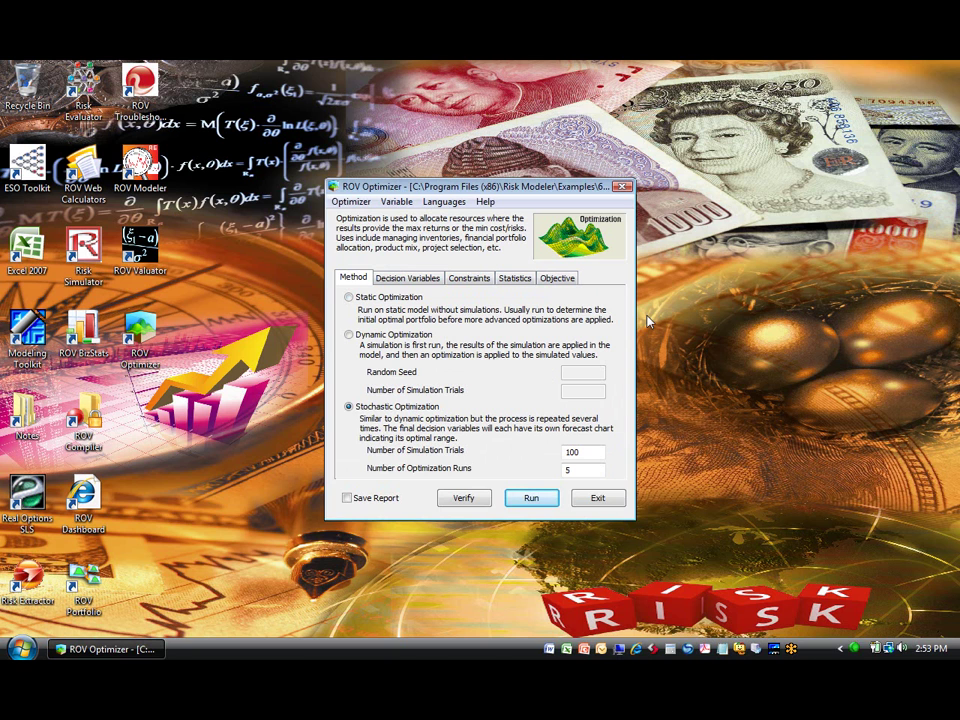
{"action": "mouse_move", "coordinate": [525, 192]}
{"action": "left_mouse_down"}
{"action": "mouse_move", "coordinate": [472, 171]}
{"action": "mouse_move", "coordinate": [538, 204]}
{"action": "left_mouse_up"}
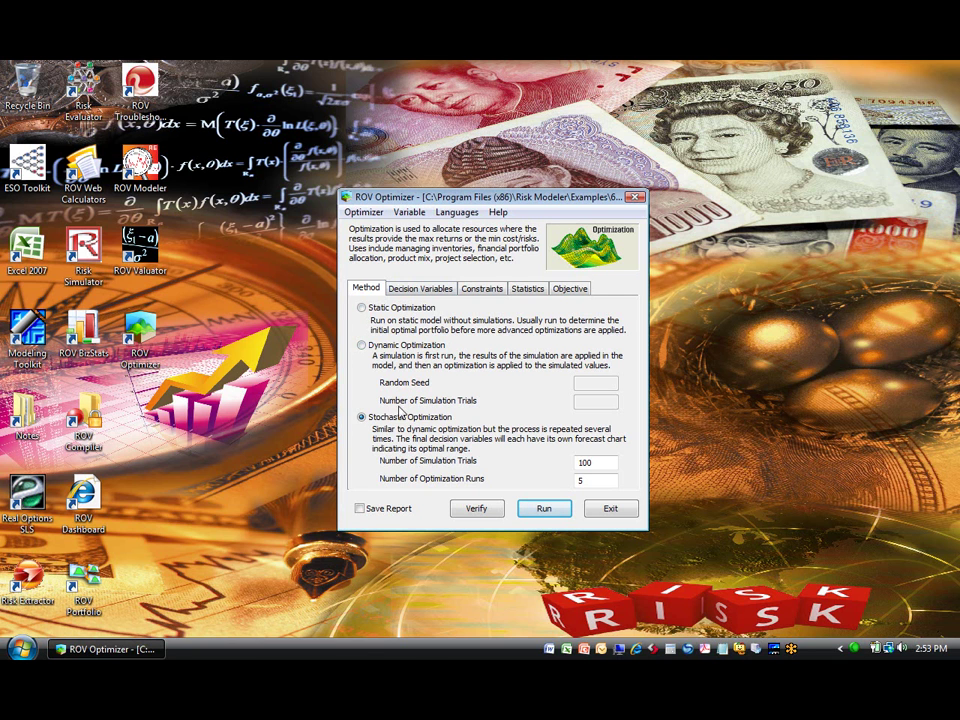
{"action": "left_click", "coordinate": [362, 307]}
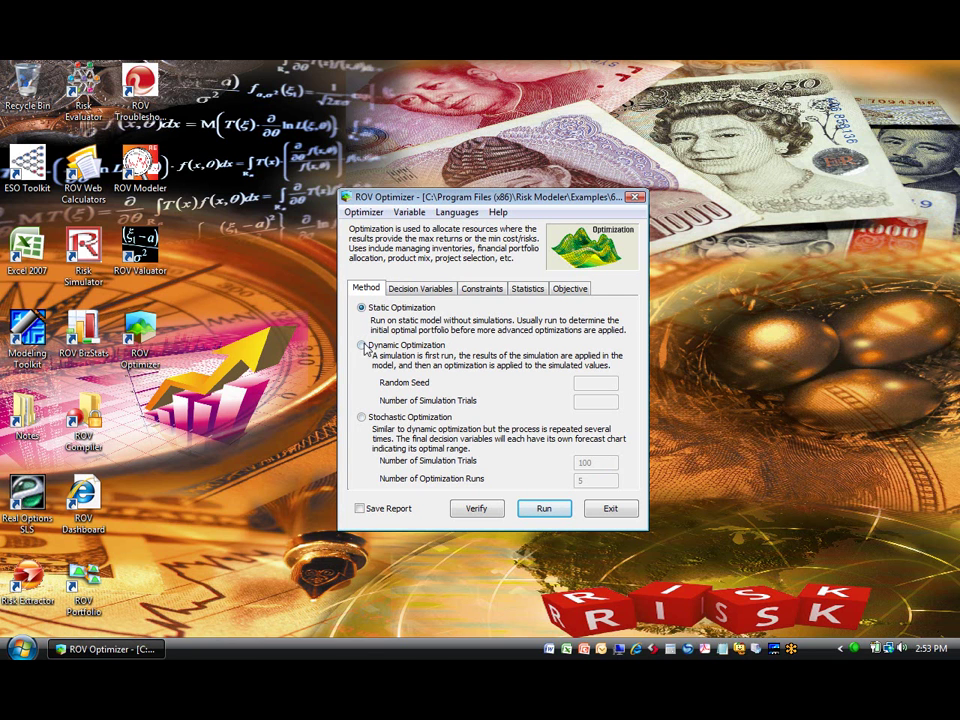
{"action": "left_click", "coordinate": [362, 345]}
{"action": "left_click", "coordinate": [361, 417]}
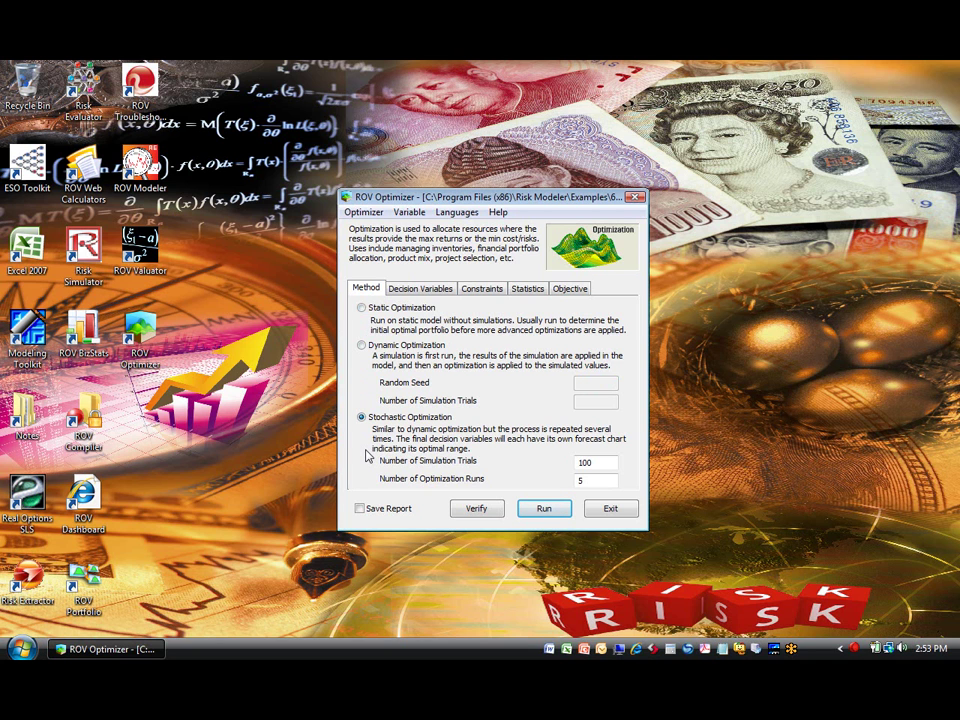
Step: Open the Asset4 decision variable's properties and go through the Discrete, Binary and Integer types, returning to Continuous
{"action": "left_click", "coordinate": [421, 292]}
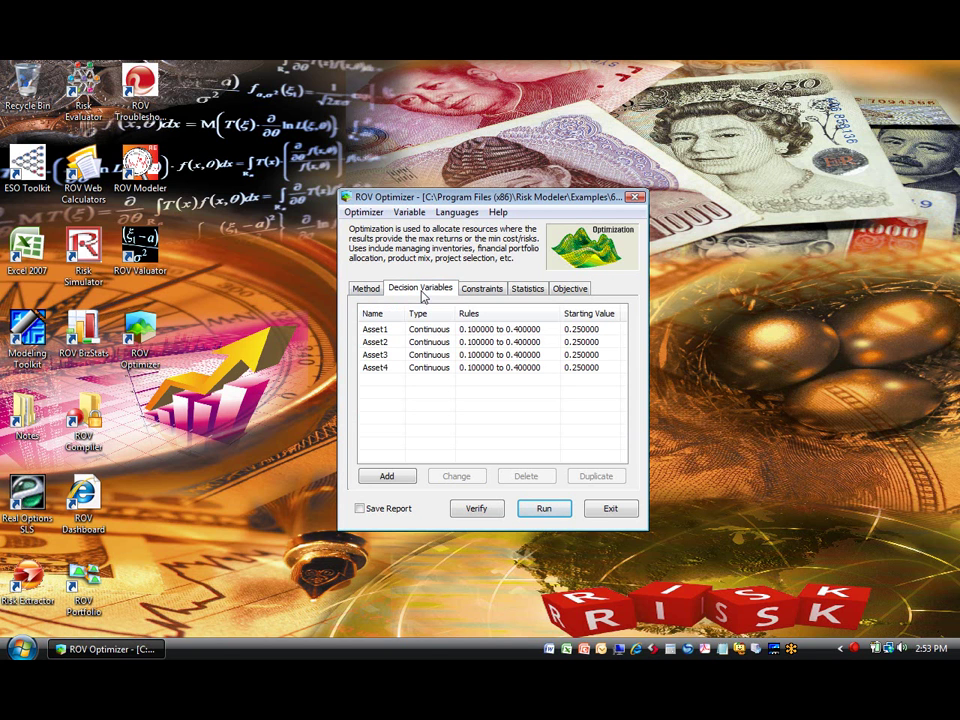
{"action": "left_click", "coordinate": [399, 355]}
{"action": "left_click", "coordinate": [400, 368]}
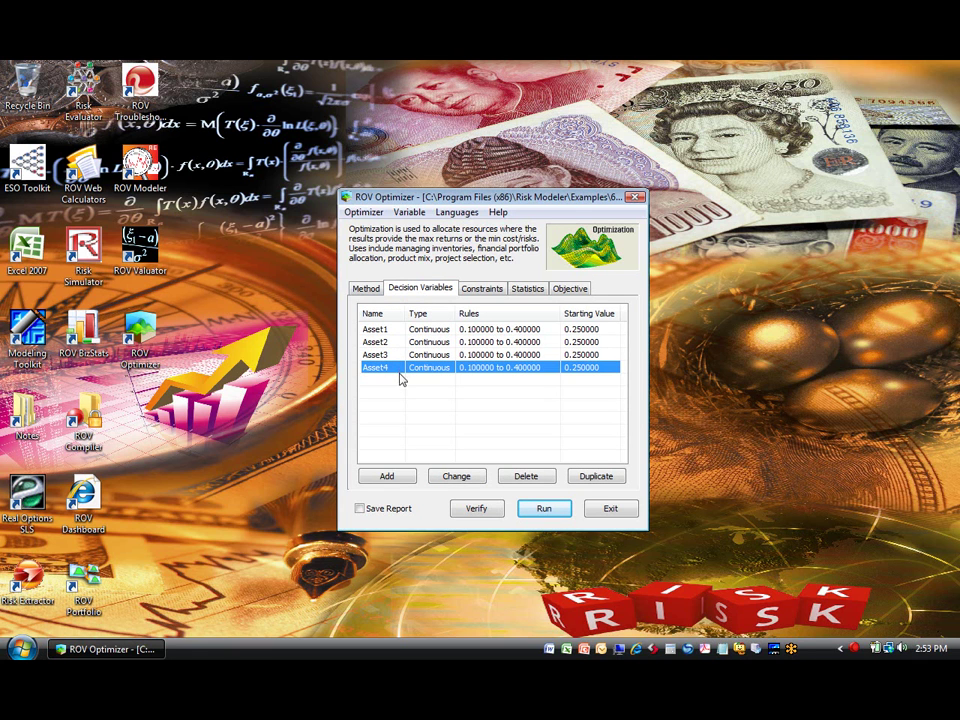
{"action": "left_click", "coordinate": [445, 478]}
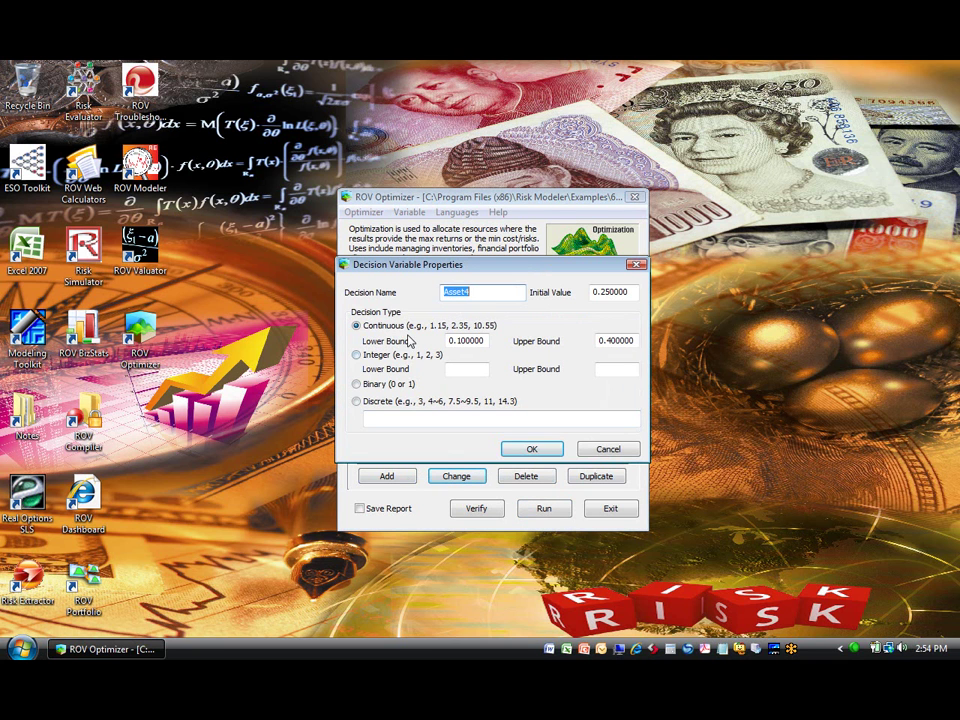
{"action": "left_click", "coordinate": [403, 401]}
{"action": "left_click", "coordinate": [400, 384]}
{"action": "left_click", "coordinate": [400, 355]}
{"action": "left_click", "coordinate": [400, 327]}
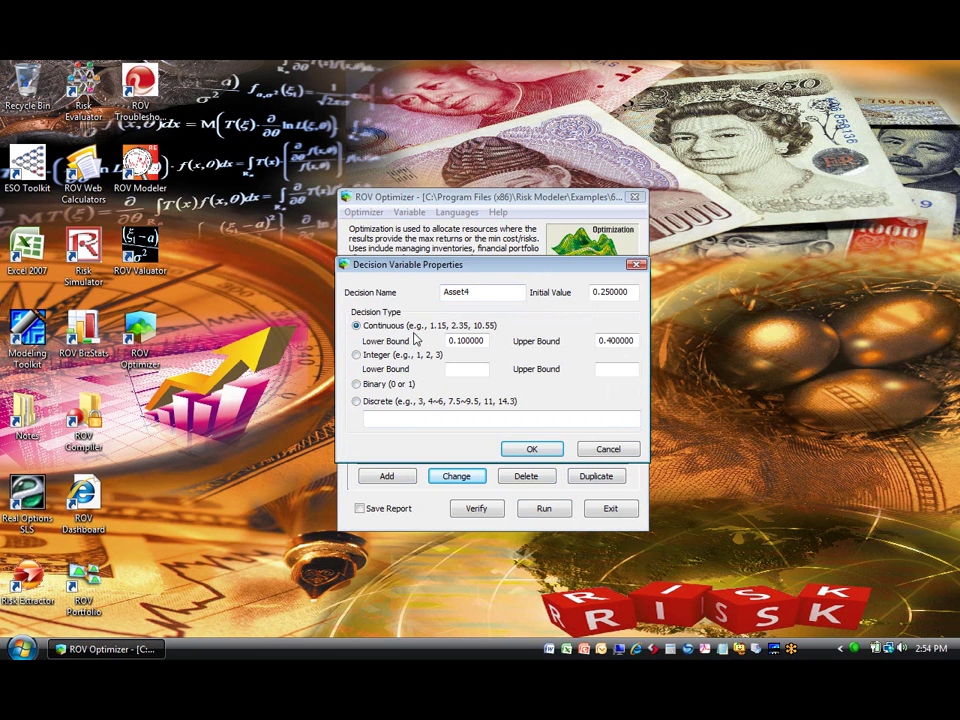
Step: Examine Asset4's continuous lower and upper bounds and accept its properties without editing them
{"action": "left_click_drag", "start_coordinate": [486, 342], "coordinate": [449, 342]}
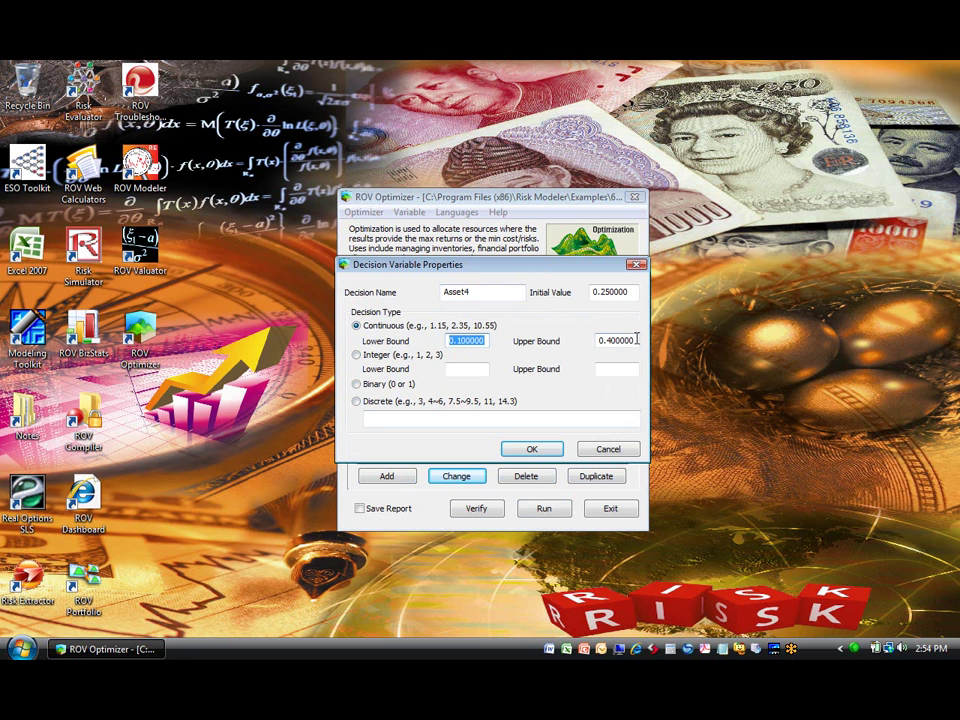
{"action": "left_click_drag", "start_coordinate": [636, 341], "coordinate": [572, 343]}
{"action": "left_click", "coordinate": [487, 341]}
{"action": "left_click", "coordinate": [556, 455]}
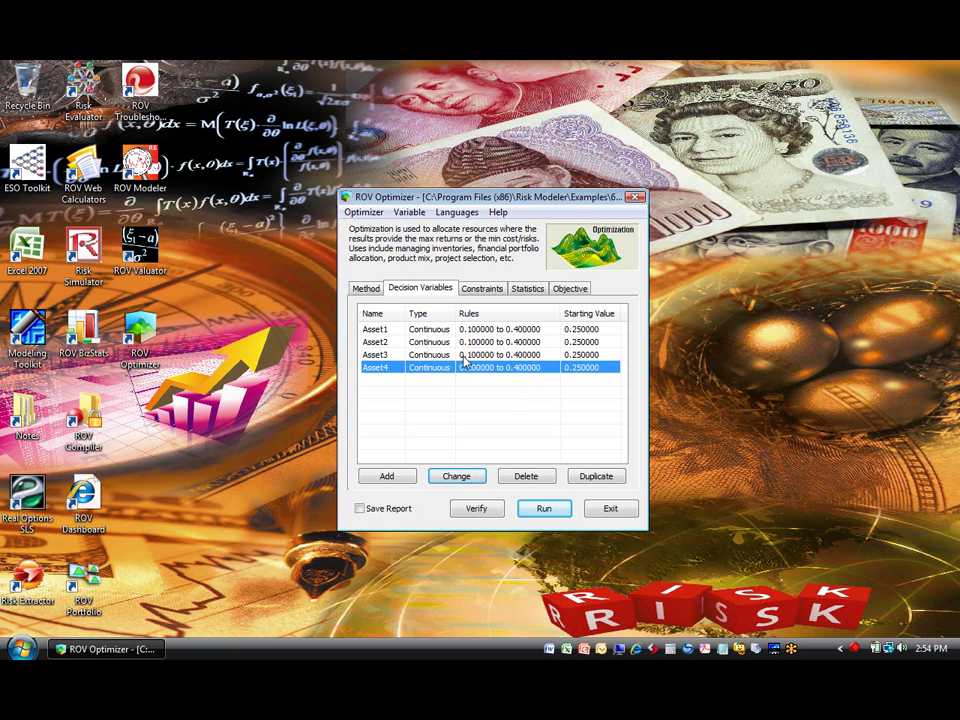
Step: Open the properties of the constraint that sums the four assets to 1 and examine its expression
{"action": "left_click", "coordinate": [481, 288]}
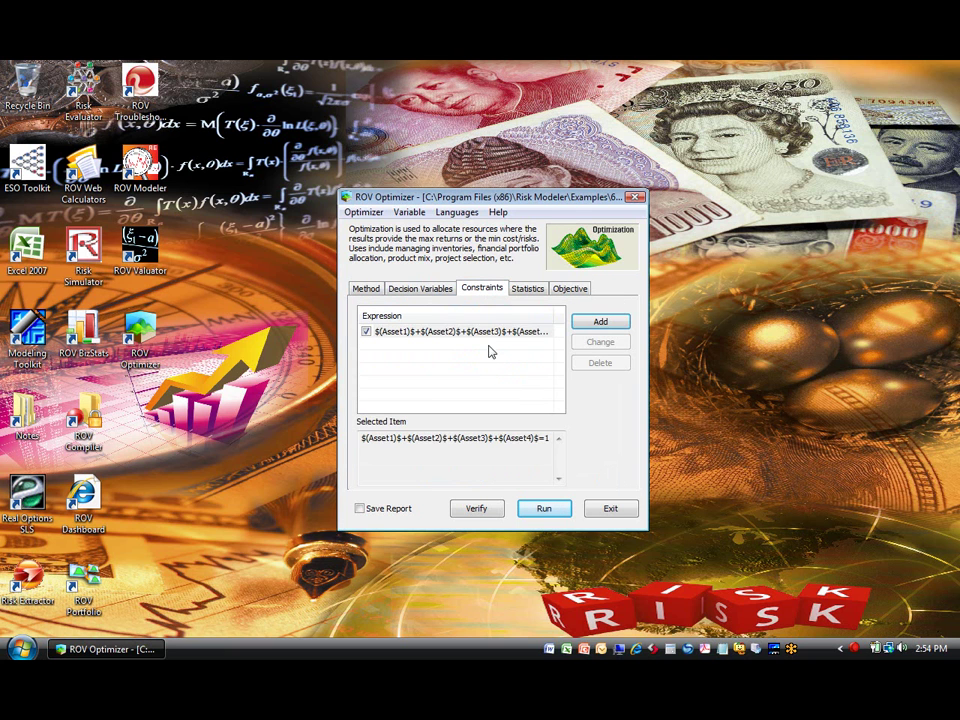
{"action": "left_click", "coordinate": [499, 332]}
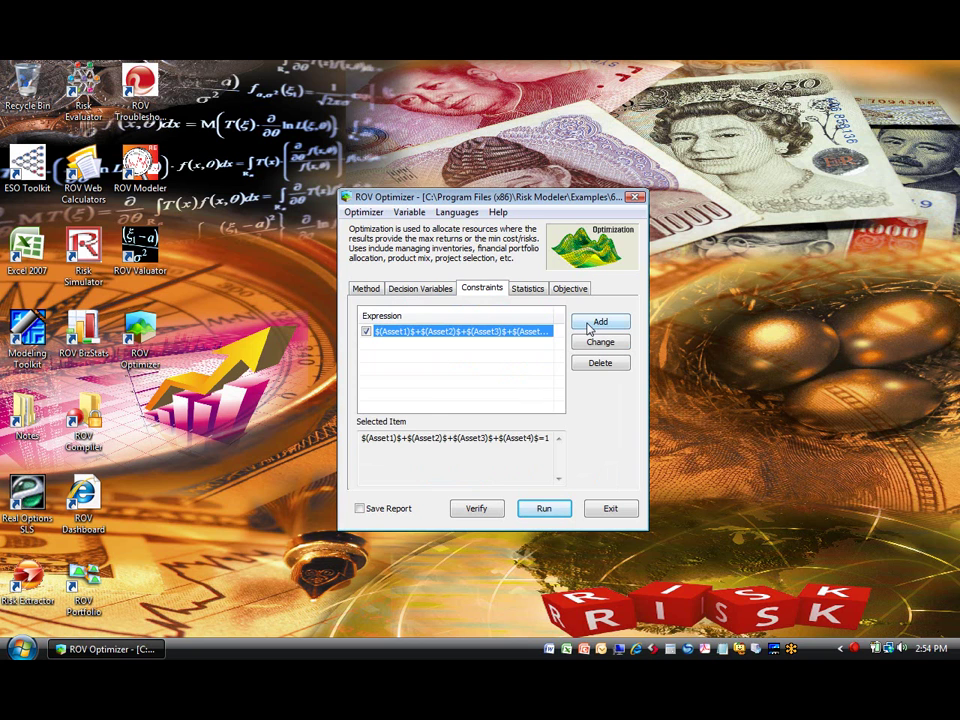
{"action": "left_click", "coordinate": [587, 323]}
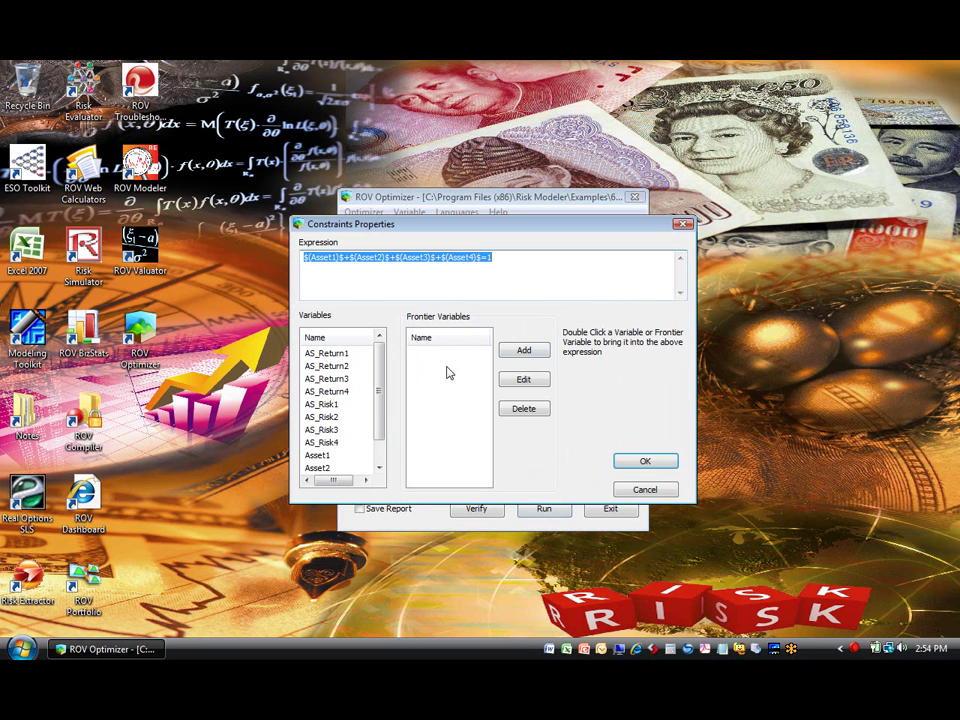
{"action": "left_click_drag", "start_coordinate": [513, 262], "coordinate": [296, 233]}
{"action": "left_click", "coordinate": [386, 263]}
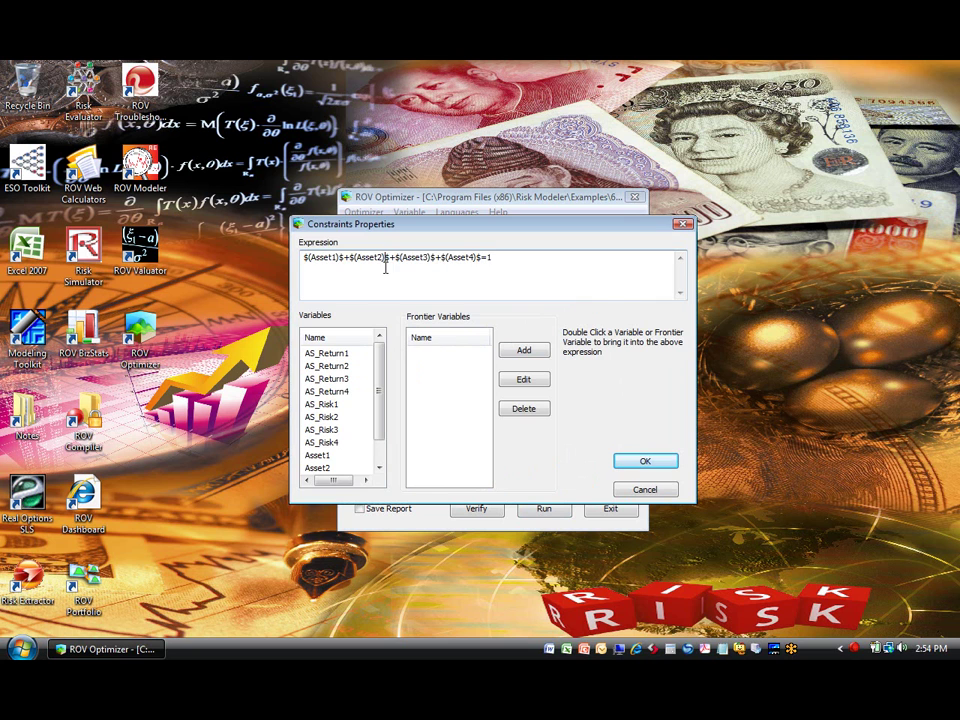
Step: Append the AS_Risk2 variable to the end of the constraint expression and remove it again
{"action": "left_click", "coordinate": [345, 394]}
{"action": "left_click", "coordinate": [527, 262]}
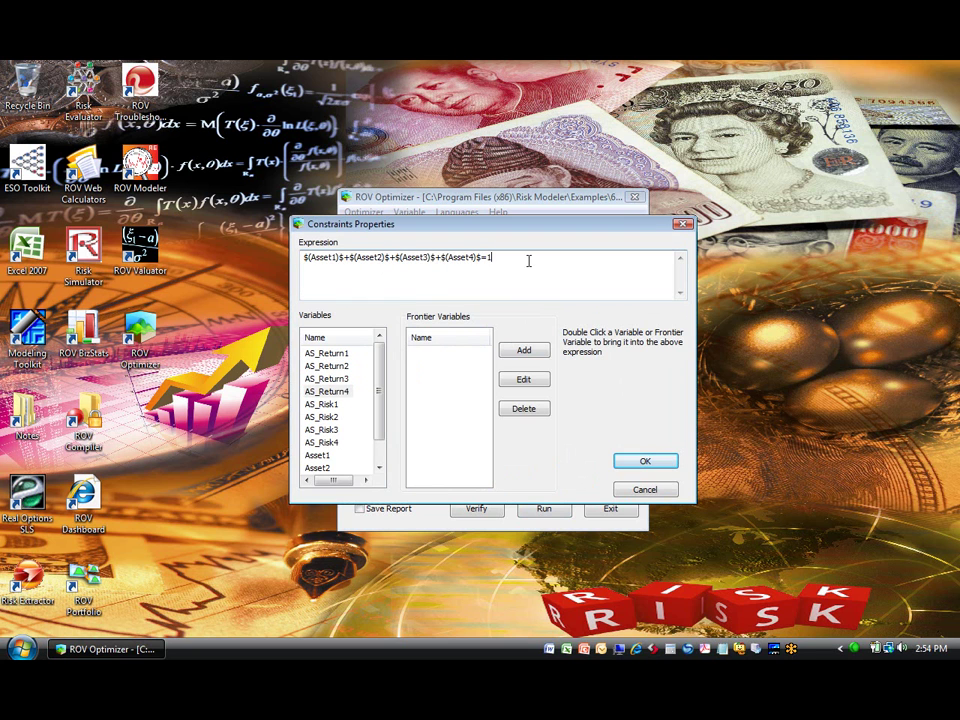
{"action": "double_click", "coordinate": [322, 416]}
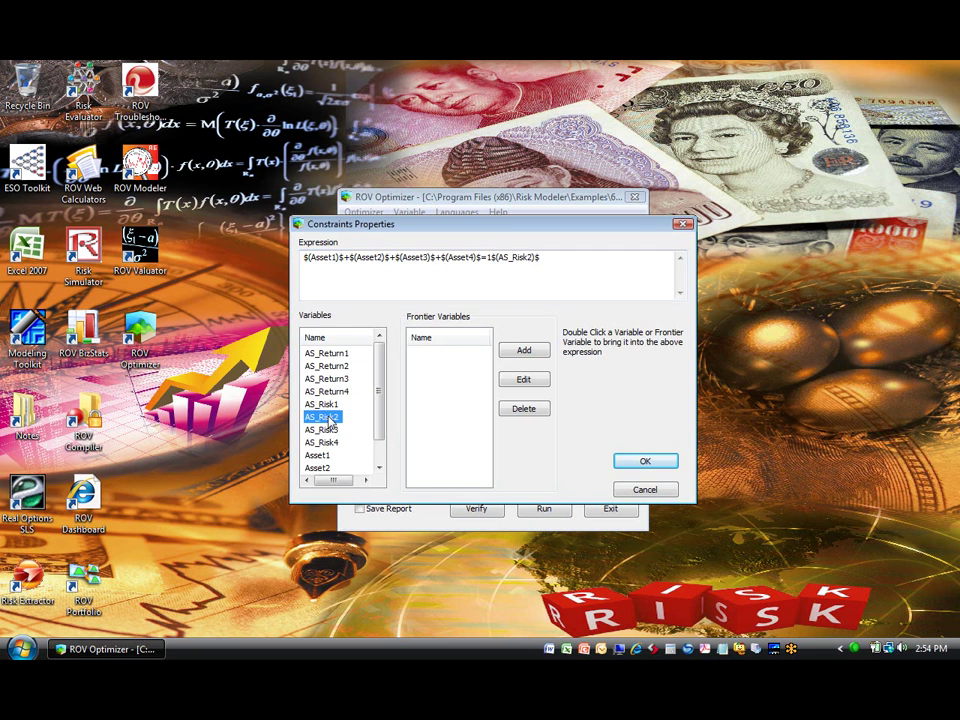
{"action": "left_click_drag", "start_coordinate": [541, 258], "coordinate": [497, 258]}
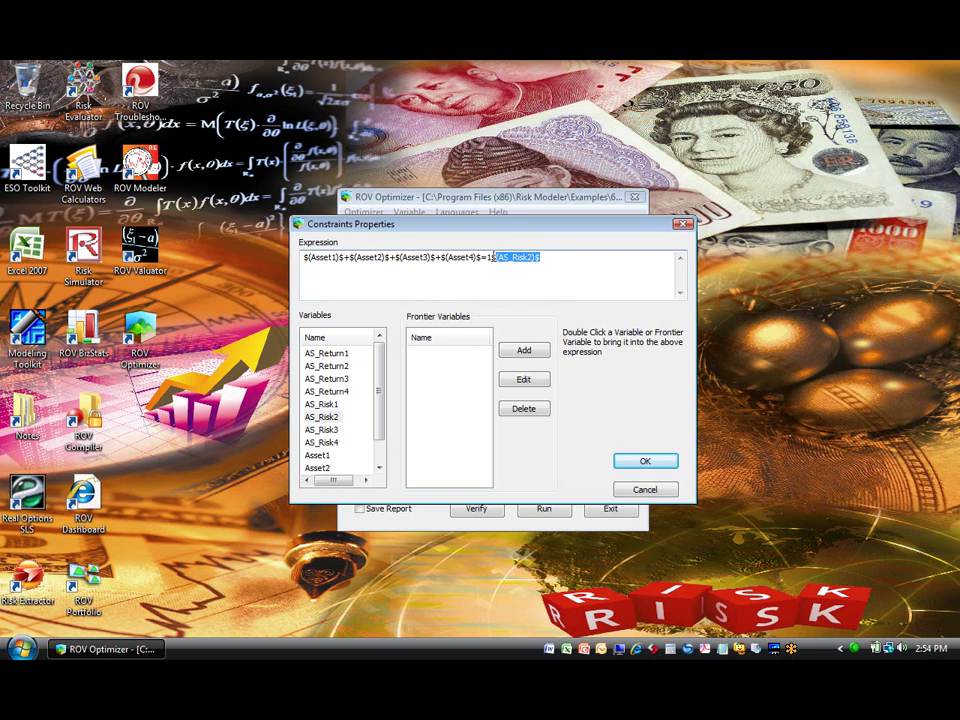
{"action": "key", "text": "BackSpace"}
{"action": "double_click", "coordinate": [501, 258]}
{"action": "left_click", "coordinate": [547, 258]}
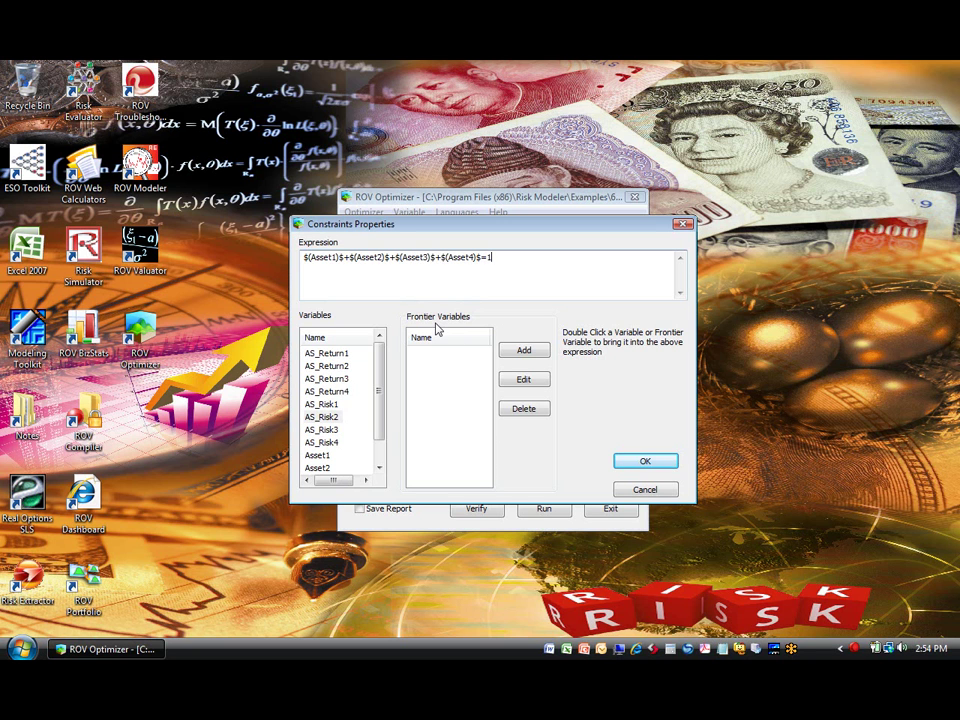
Step: Look at the properties for a new frontier variable, cancel them, and close the constraint's properties
{"action": "left_click", "coordinate": [326, 353]}
{"action": "left_click", "coordinate": [524, 350]}
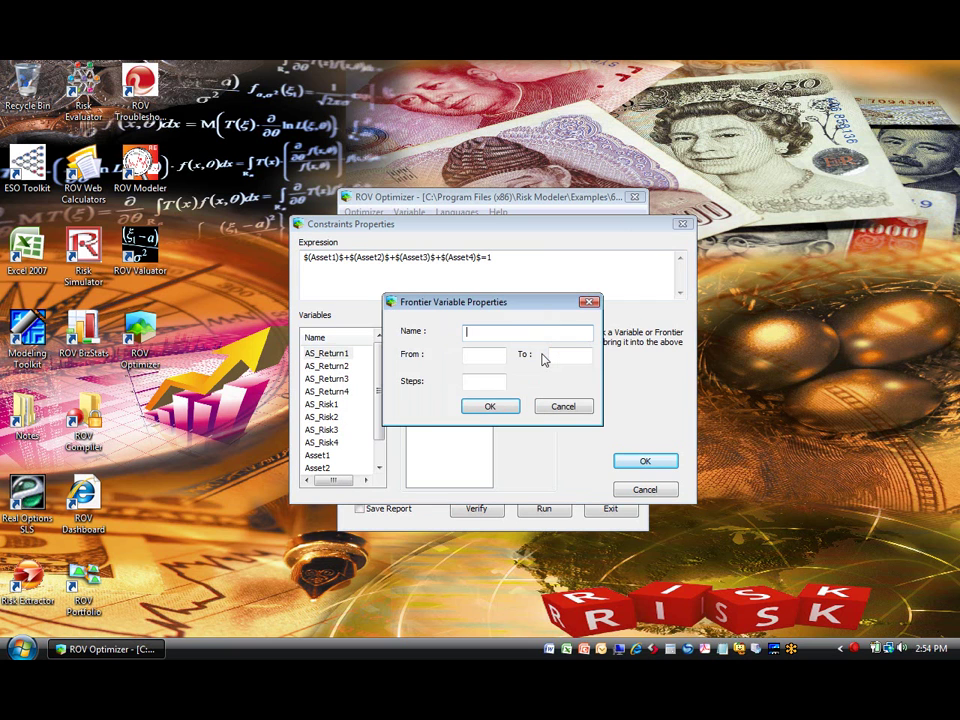
{"action": "left_click_drag", "start_coordinate": [518, 303], "coordinate": [499, 374]}
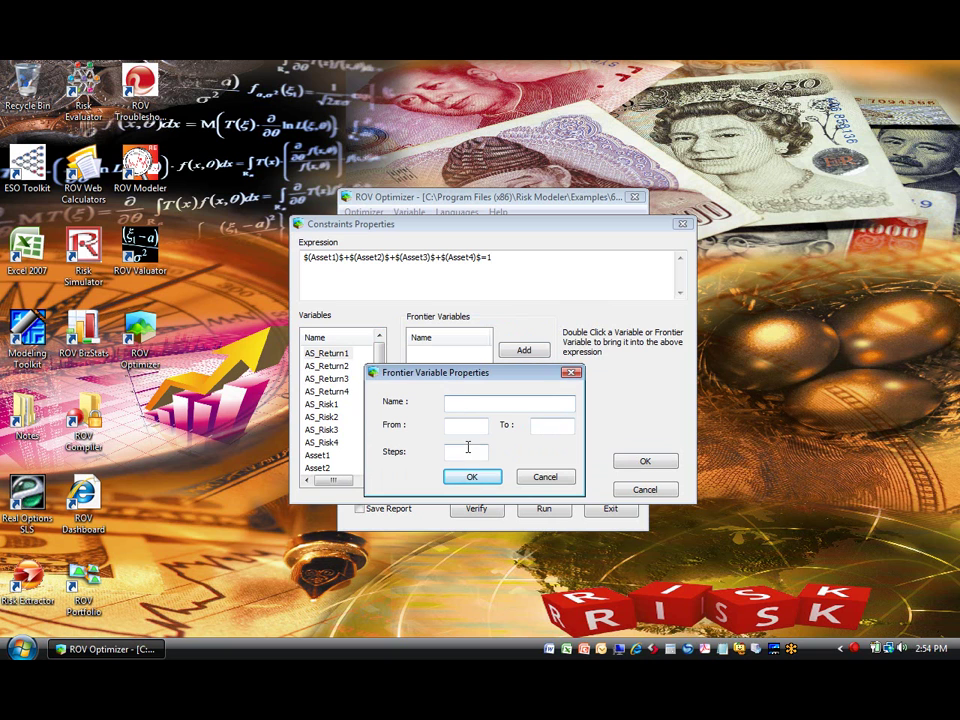
{"action": "key", "text": "Escape"}
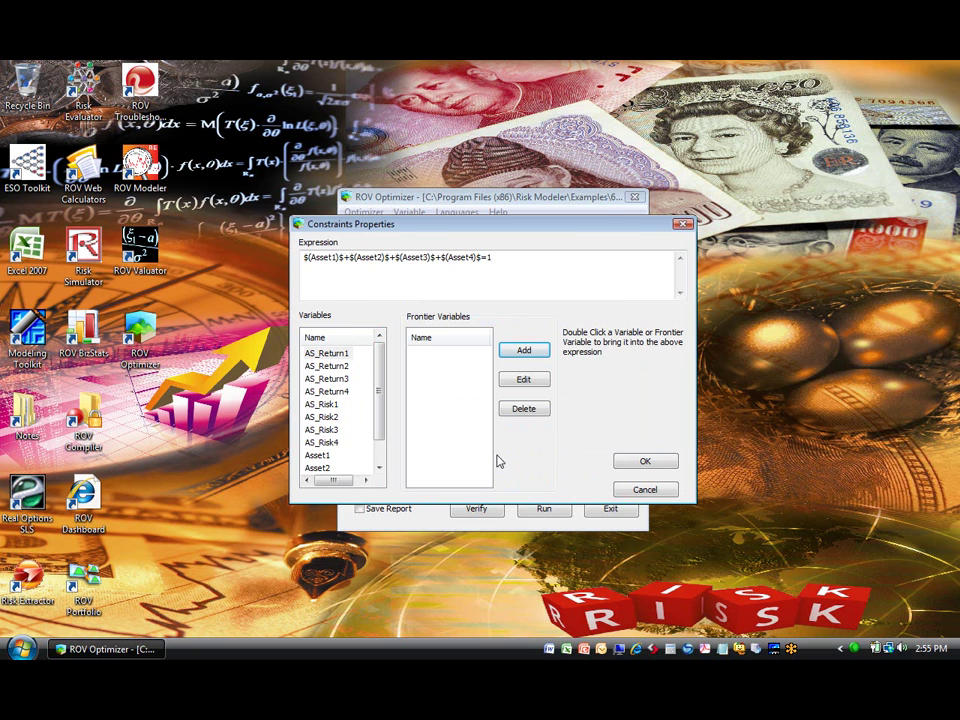
{"action": "key", "text": "Return"}
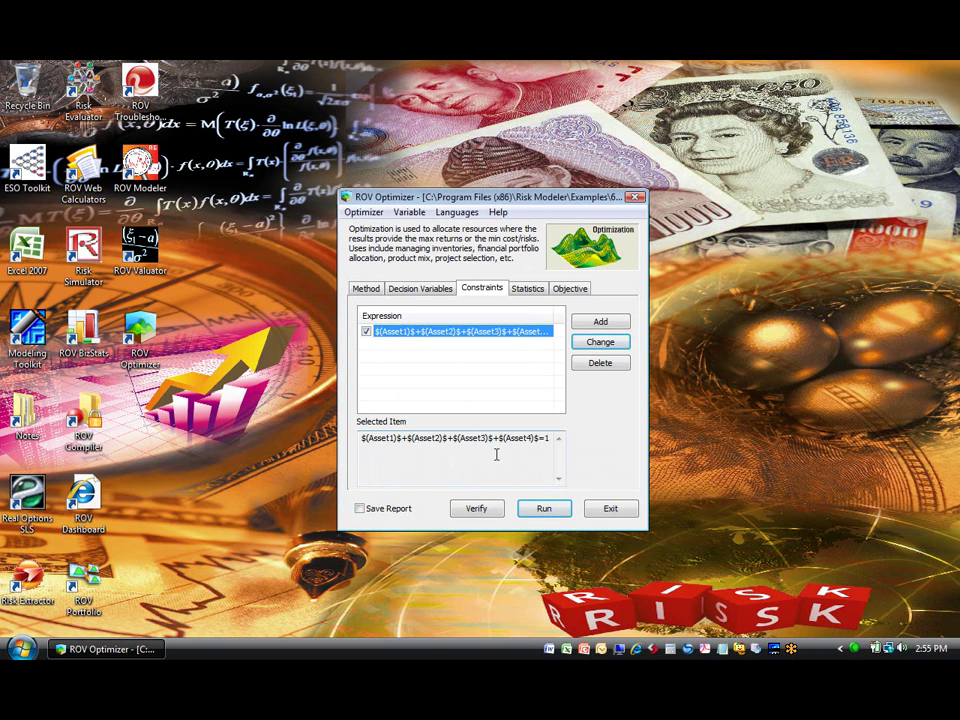
Step: Review the Stochastic Optimization settings and the statistic choices for AS_Return1, keeping Mean
{"action": "left_click", "coordinate": [368, 289]}
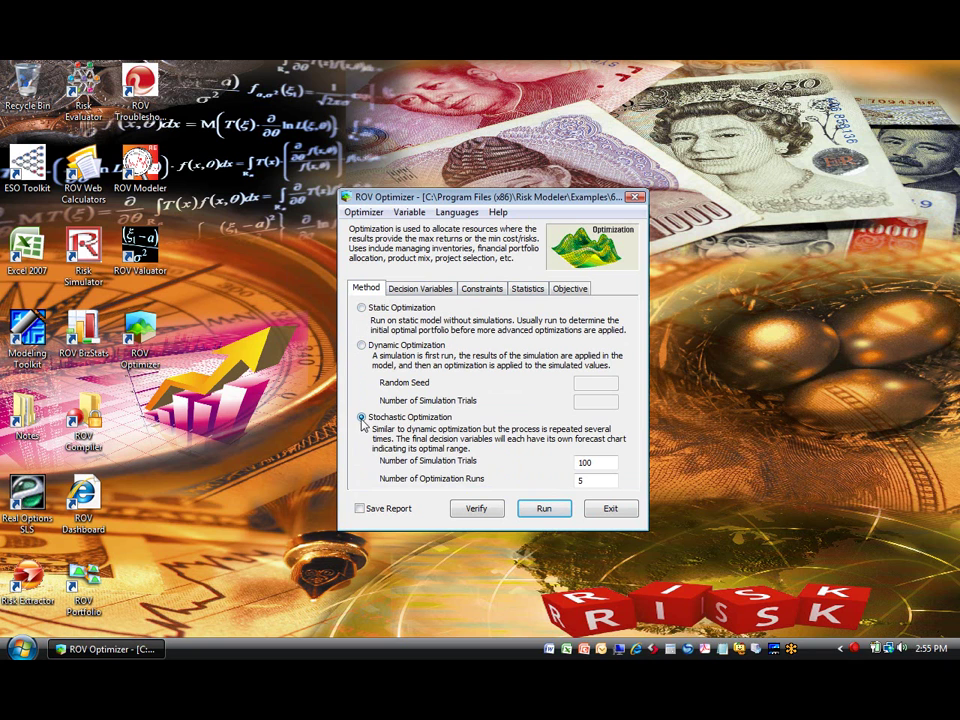
{"action": "left_click", "coordinate": [526, 290]}
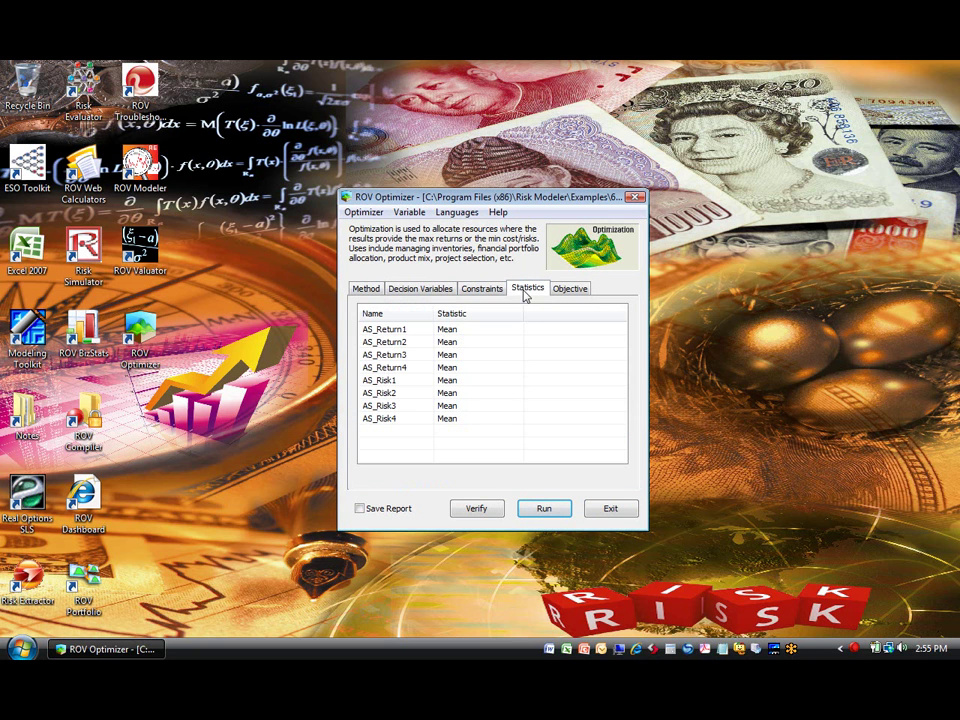
{"action": "left_click", "coordinate": [448, 330]}
{"action": "left_click", "coordinate": [461, 346]}
{"action": "left_click", "coordinate": [493, 329]}
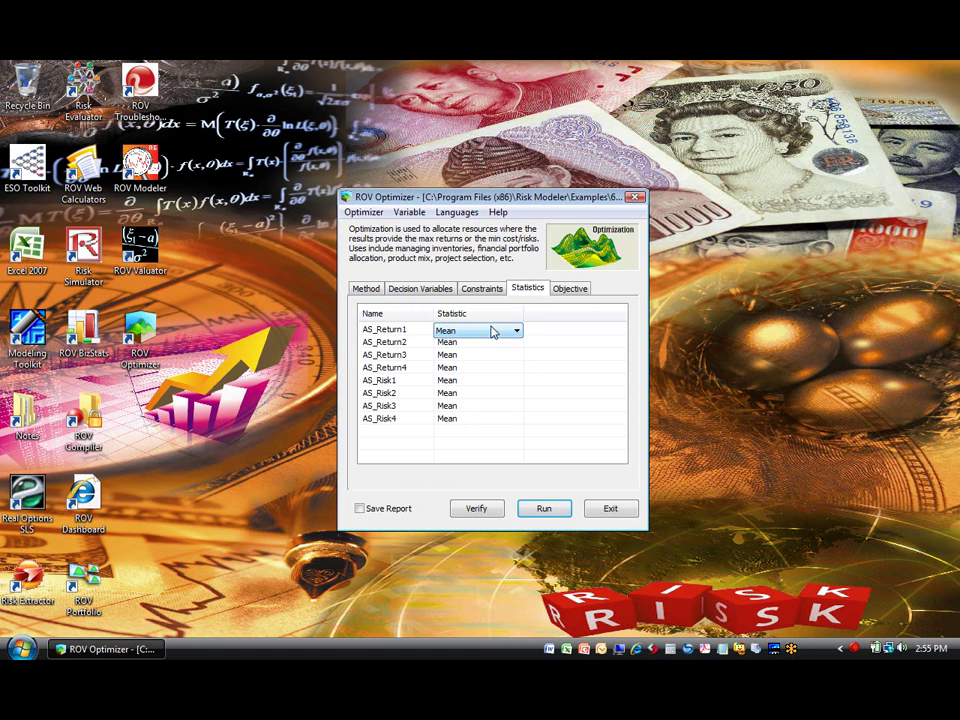
{"action": "left_click", "coordinate": [517, 331]}
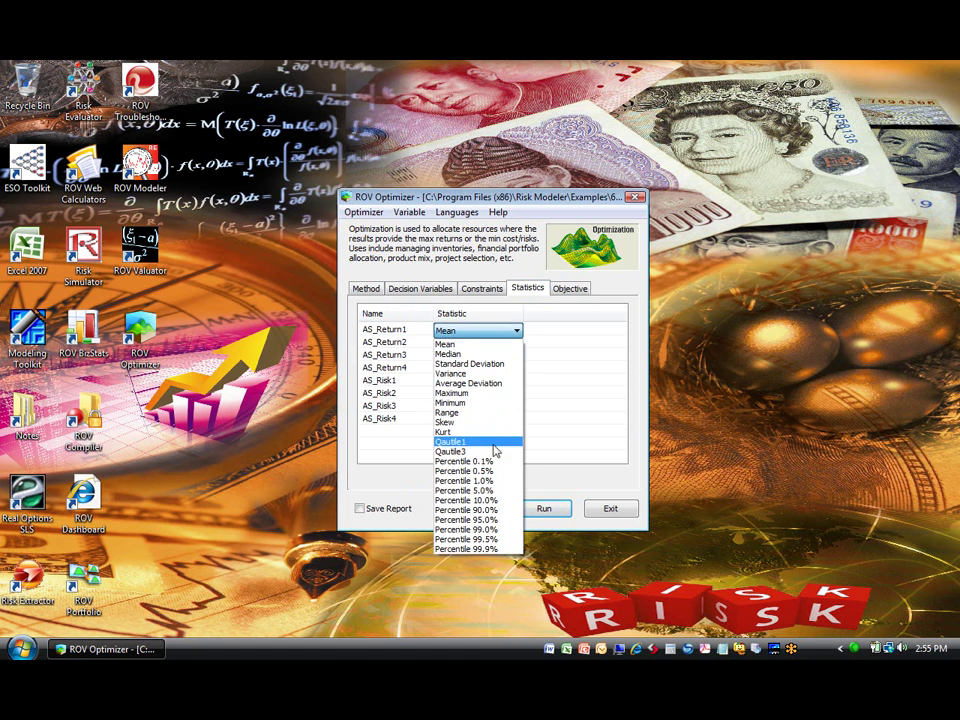
{"action": "left_click", "coordinate": [483, 345]}
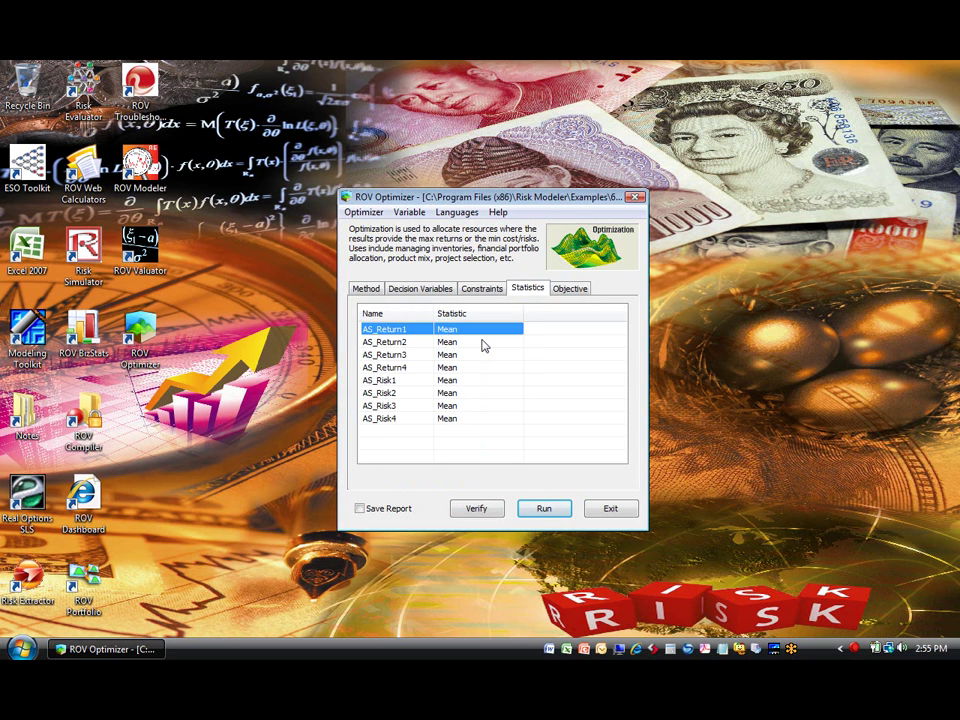
Step: Examine the optimization objective choices and the full objective expression, leaving the objective set to maximize
{"action": "left_click", "coordinate": [570, 289]}
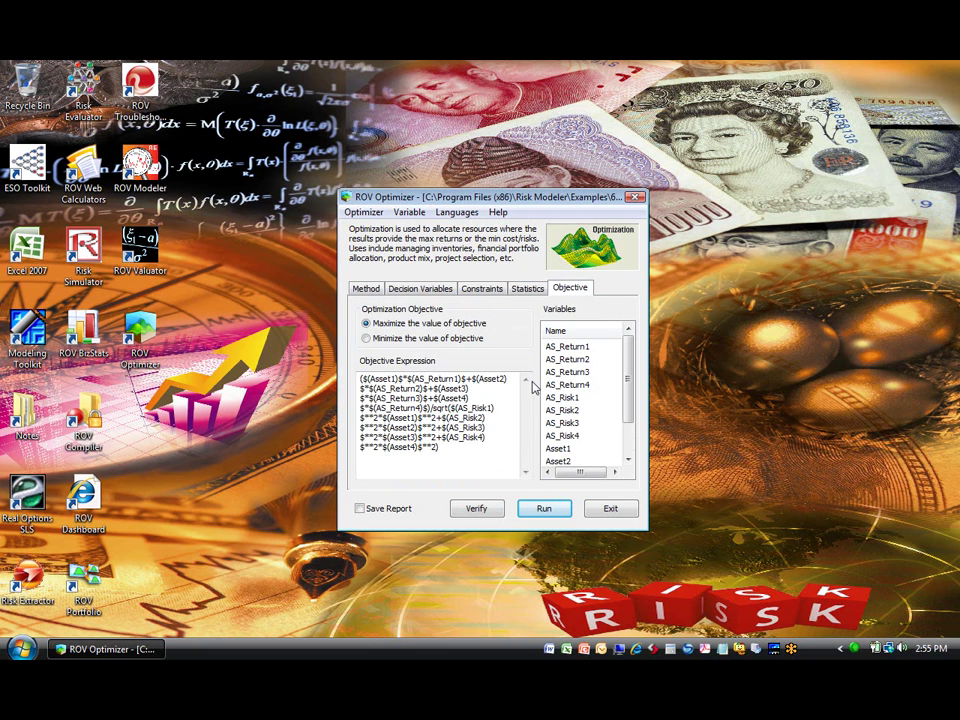
{"action": "left_click", "coordinate": [447, 342]}
{"action": "left_click", "coordinate": [395, 325]}
{"action": "key", "text": "ctrl+a"}
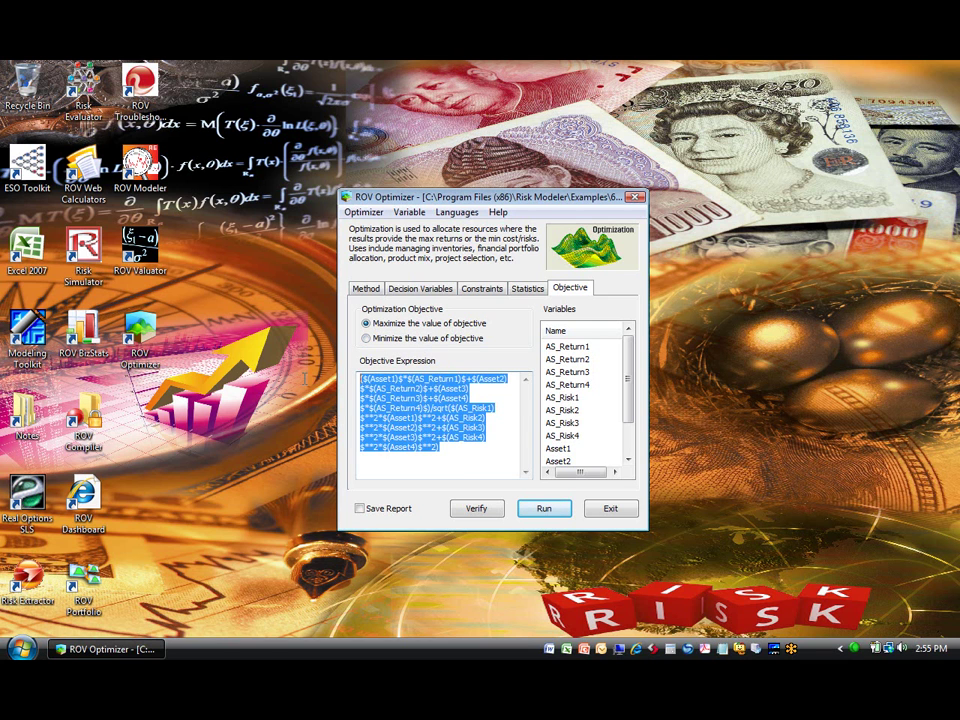
{"action": "left_click", "coordinate": [452, 453]}
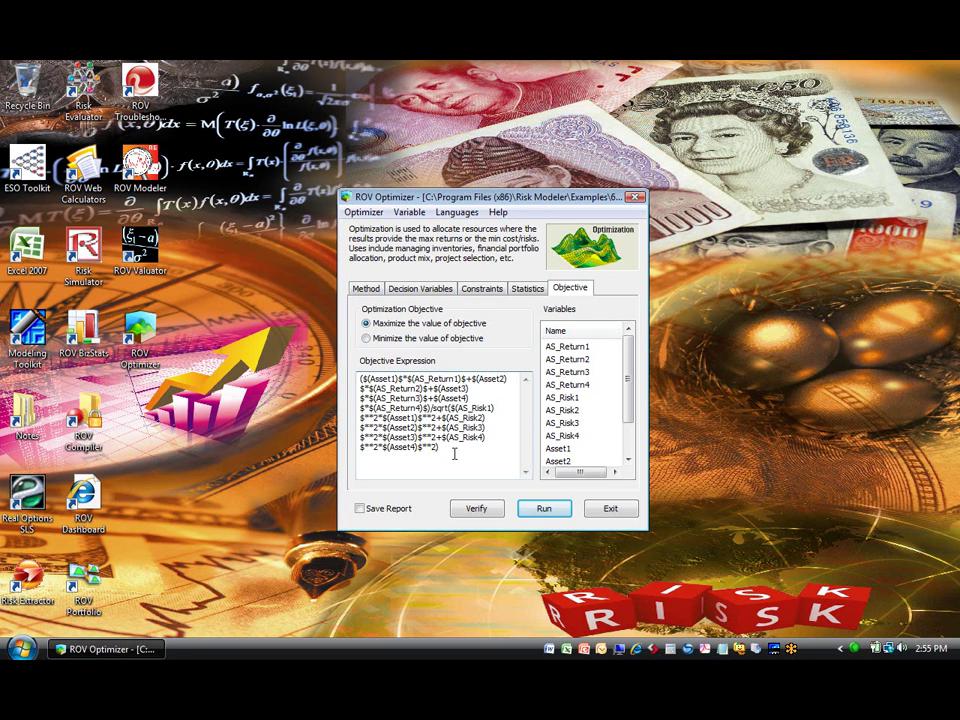
Step: Append the AS_Return1 variable to the end of the objective expression and remove it again
{"action": "left_click", "coordinate": [585, 346]}
{"action": "left_click", "coordinate": [577, 364]}
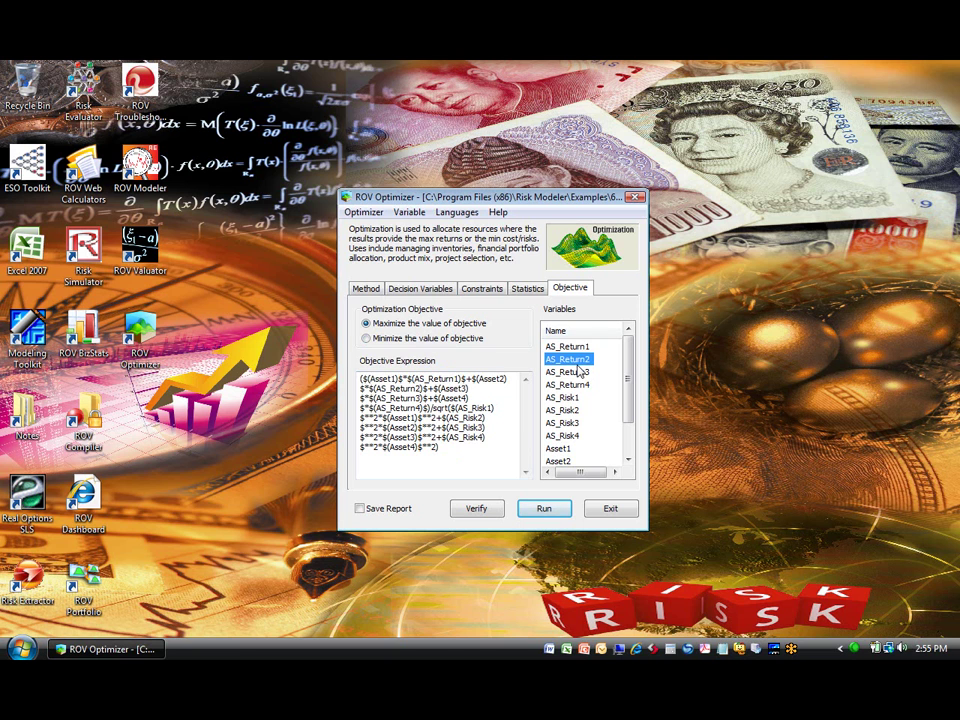
{"action": "key", "text": "Up"}
{"action": "left_click", "coordinate": [469, 450]}
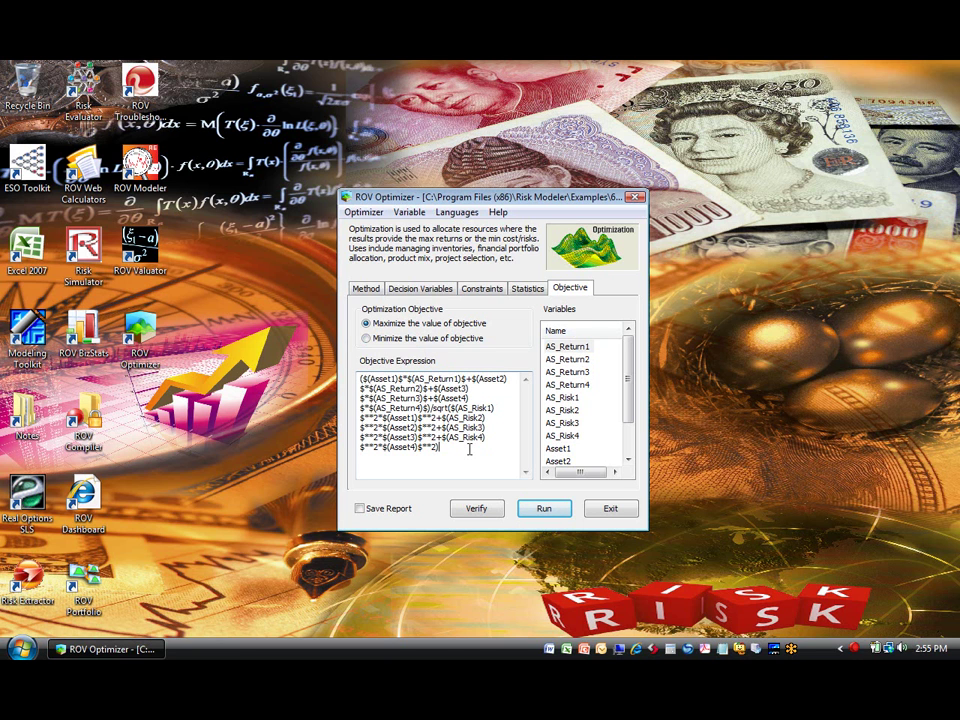
{"action": "double_click", "coordinate": [567, 346]}
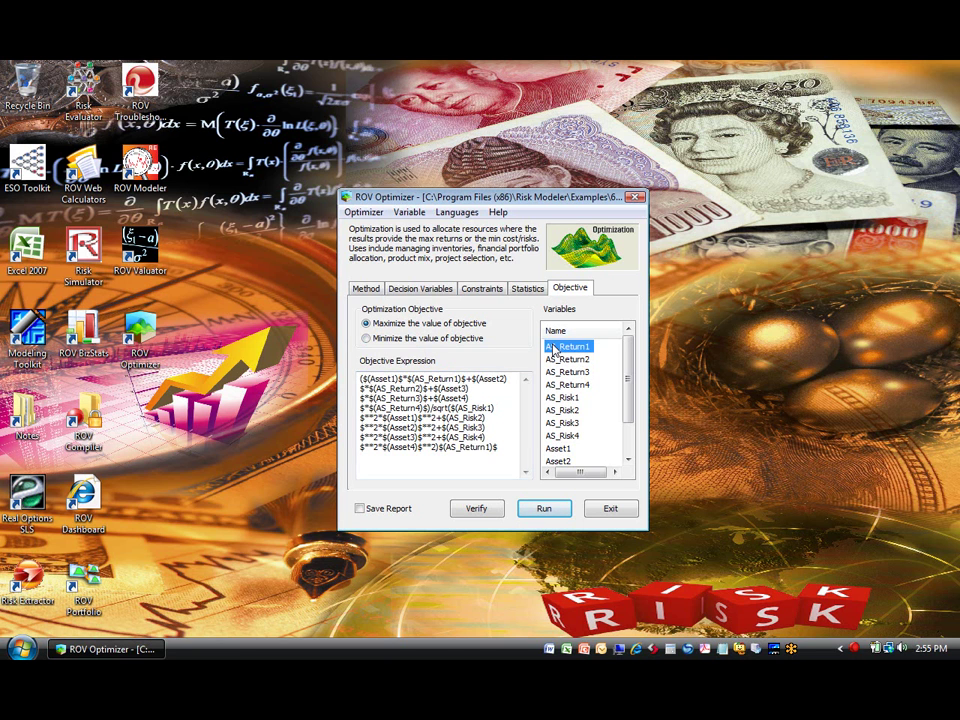
{"action": "left_click_drag", "start_coordinate": [498, 448], "coordinate": [439, 449]}
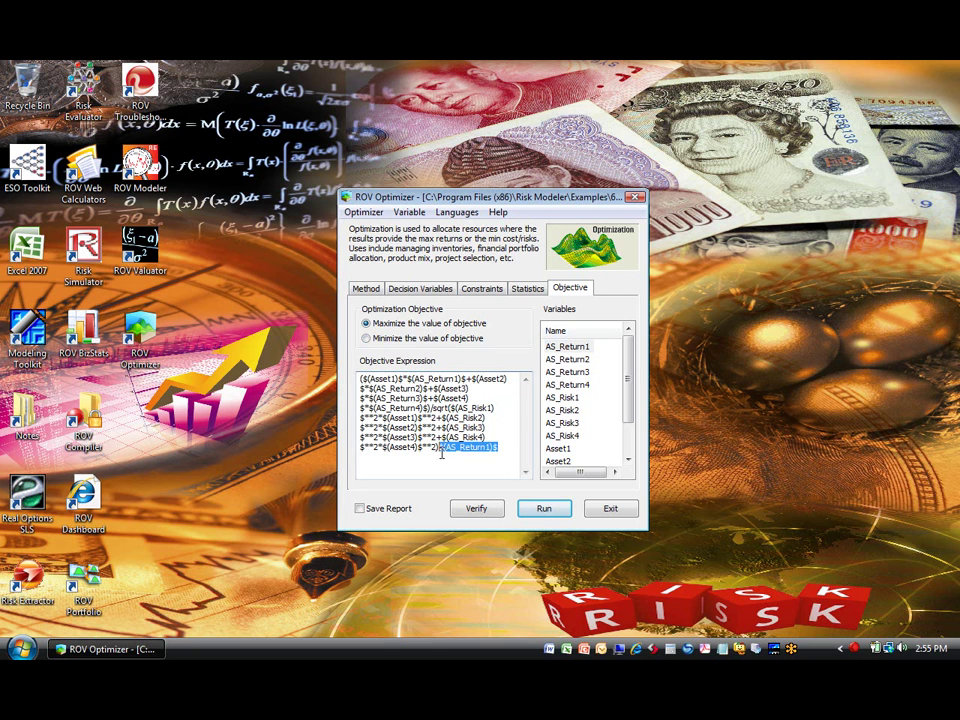
{"action": "key", "text": "BackSpace"}
Step: Verify the optimization setup and run the optimization, closing its result report
{"action": "left_click", "coordinate": [488, 512]}
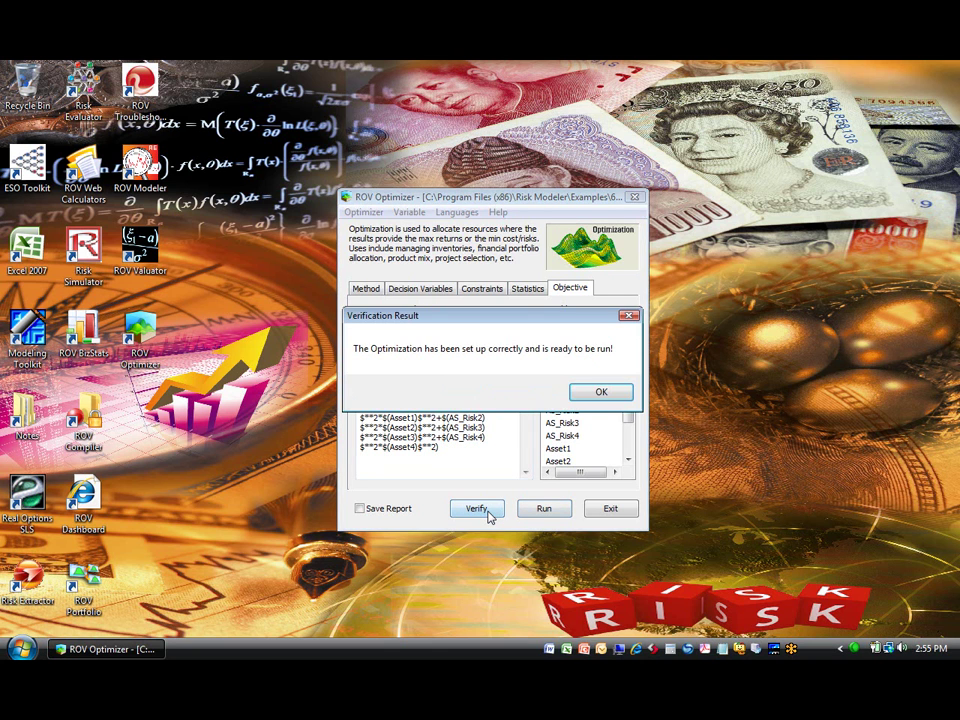
{"action": "left_click", "coordinate": [603, 393]}
{"action": "left_click", "coordinate": [545, 509]}
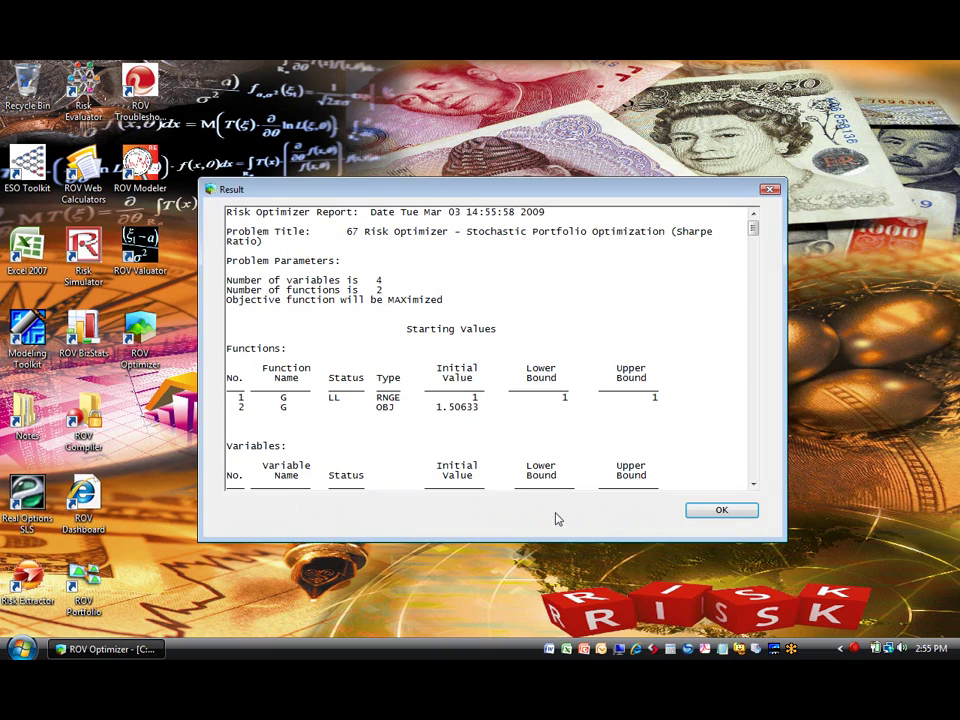
{"action": "mouse_move", "coordinate": [754, 225]}
{"action": "left_mouse_down"}
{"action": "mouse_move", "coordinate": [739, 403]}
{"action": "mouse_move", "coordinate": [750, 476]}
{"action": "mouse_move", "coordinate": [748, 232]}
{"action": "left_mouse_up"}
{"action": "left_click", "coordinate": [769, 189]}
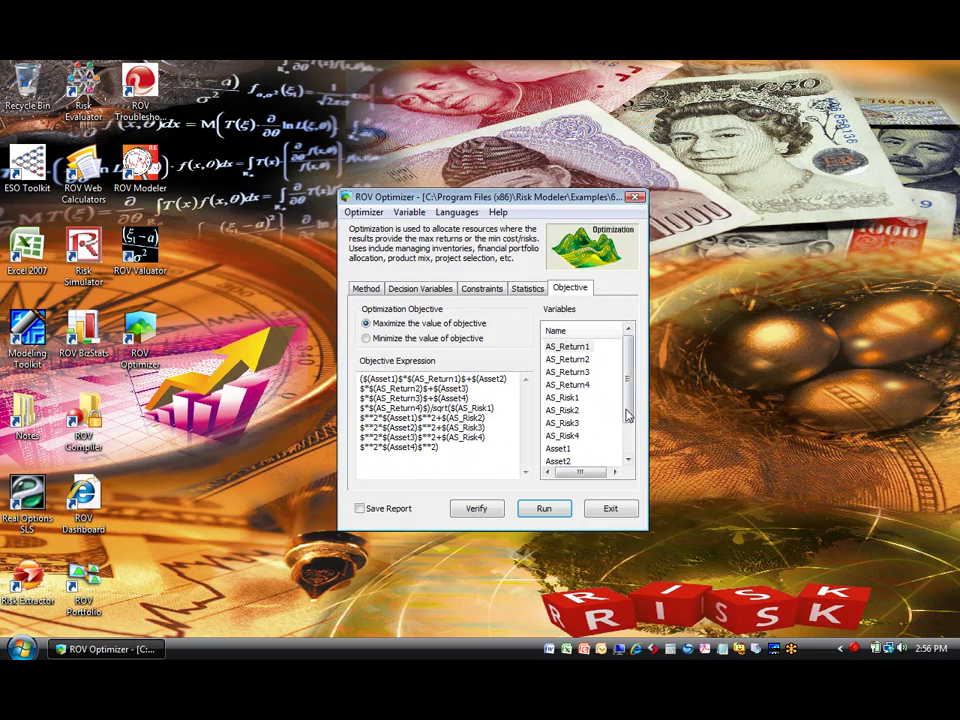
Step: Run the optimization again and go to the final values and summary in the result report
{"action": "left_click", "coordinate": [545, 509]}
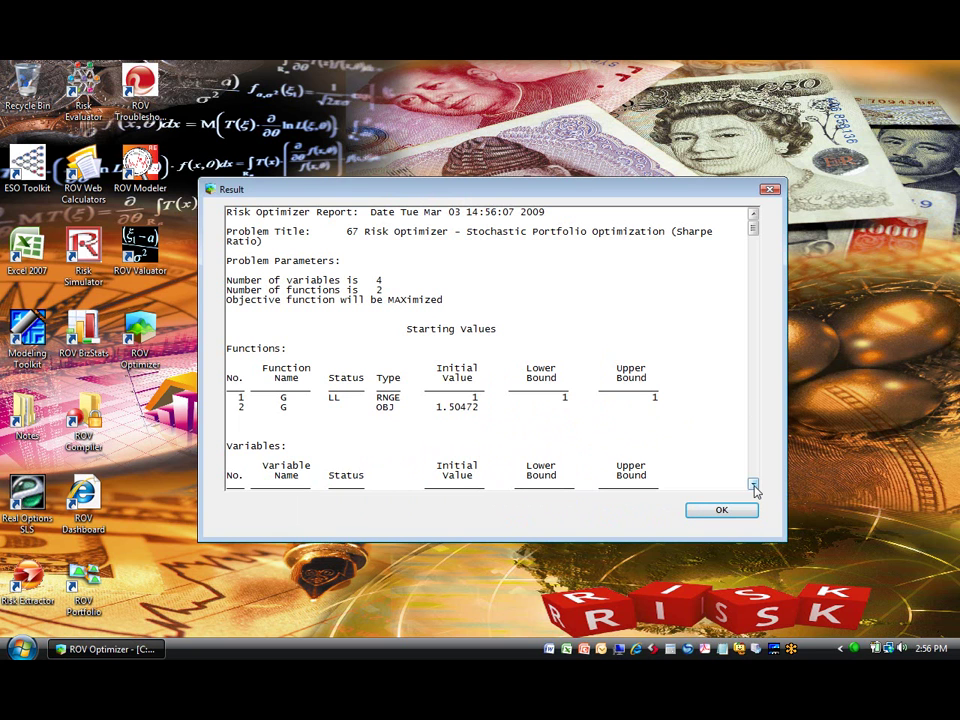
{"action": "left_click_drag", "start_coordinate": [754, 485], "coordinate": [754, 485]}
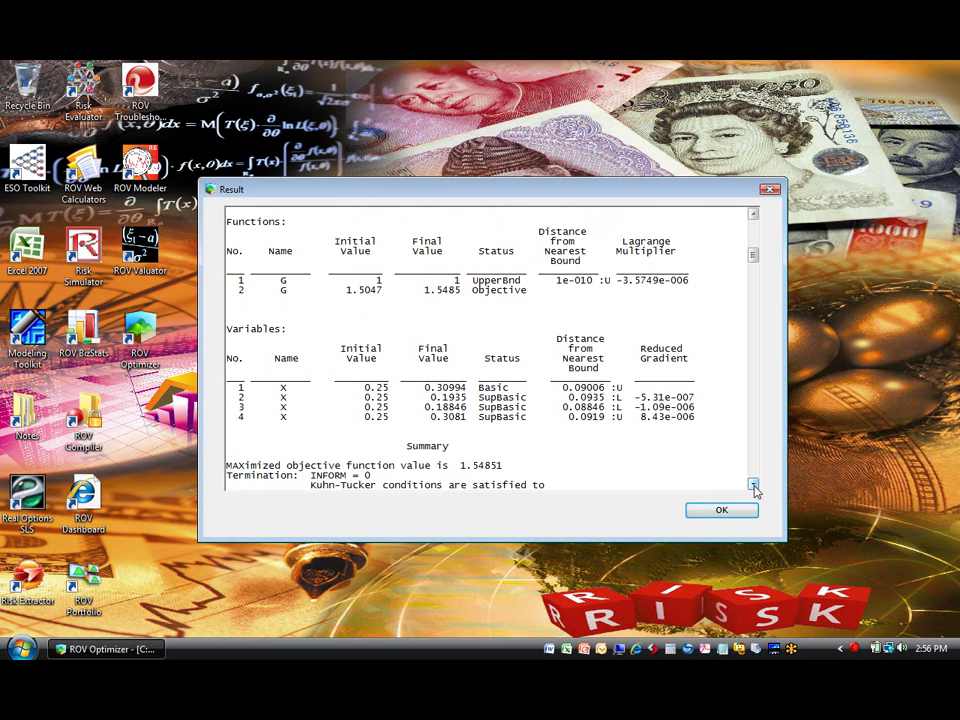
{"action": "left_click", "coordinate": [754, 485]}
{"action": "left_click", "coordinate": [754, 485]}
{"action": "left_click", "coordinate": [754, 485]}
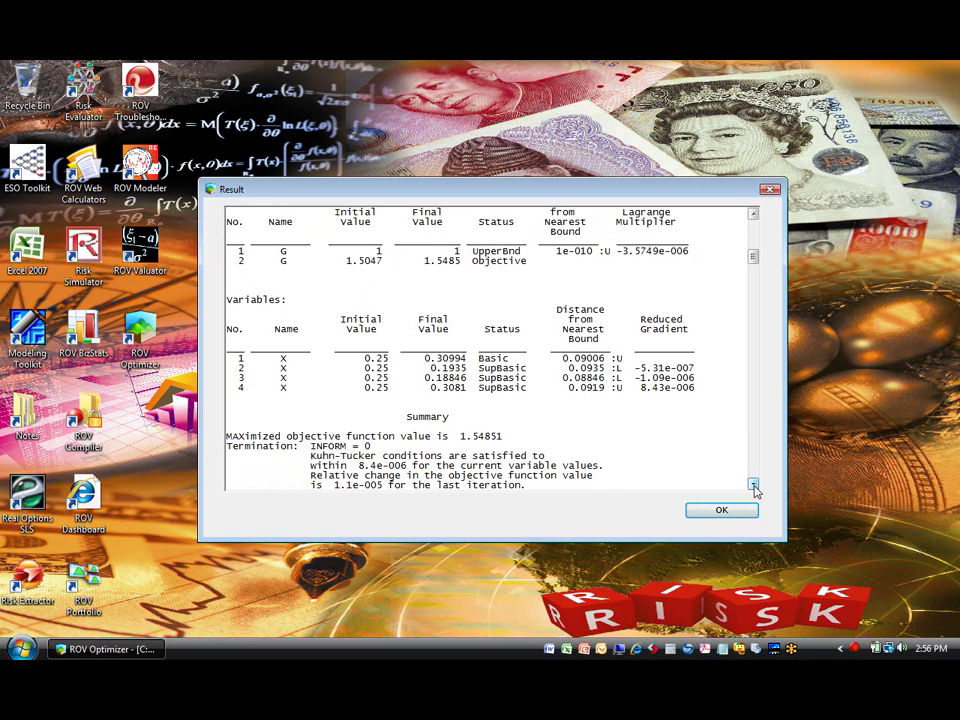
Step: Examine the Lagrange multiplier, reduced gradient and Kuhn-Tucker details in the result report, and close it
{"action": "double_click", "coordinate": [655, 209]}
{"action": "double_click", "coordinate": [663, 328]}
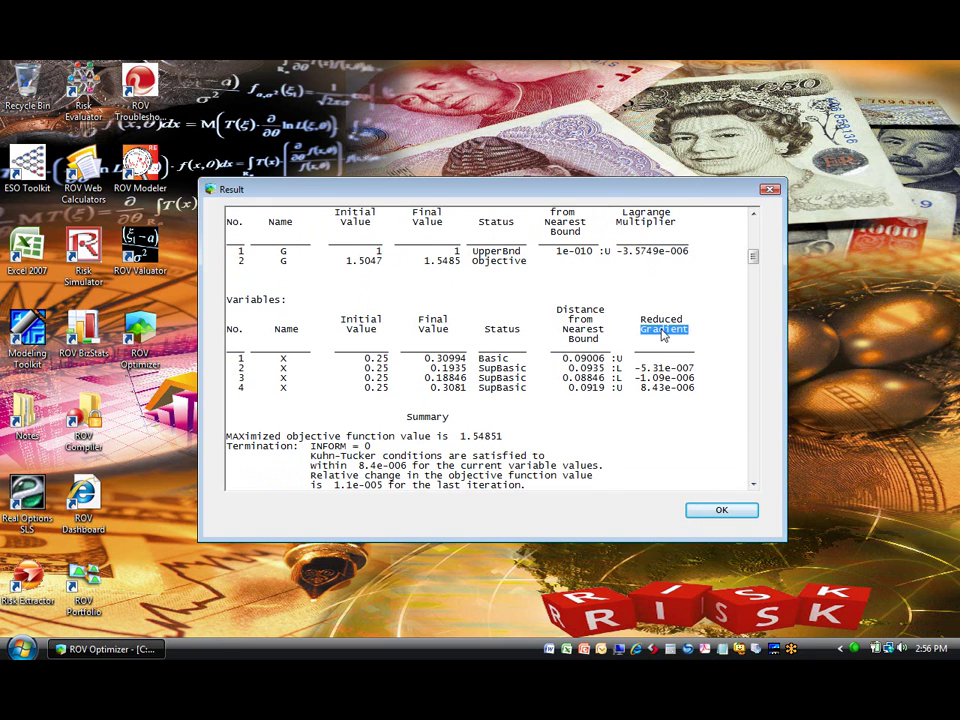
{"action": "double_click", "coordinate": [358, 455]}
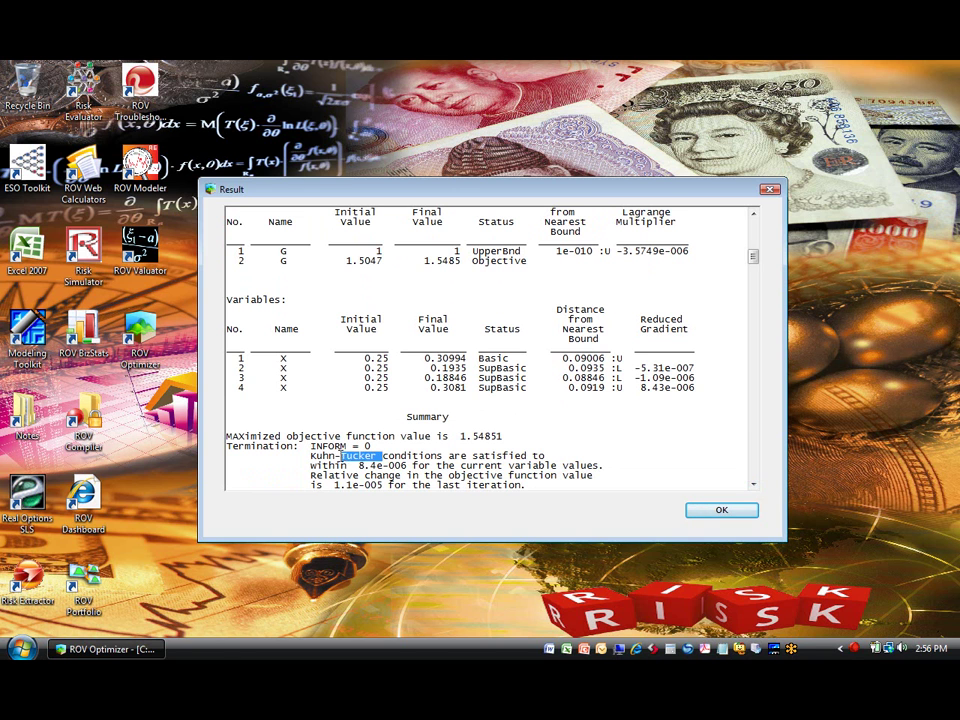
{"action": "double_click", "coordinate": [322, 455]}
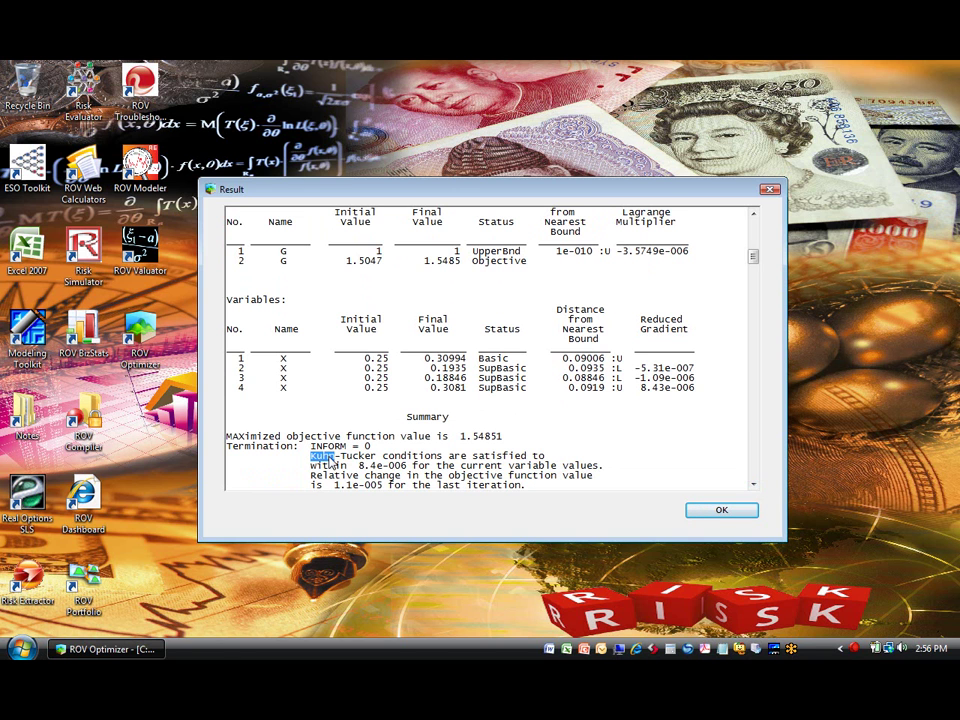
{"action": "left_click", "coordinate": [753, 485]}
{"action": "left_click_drag", "start_coordinate": [753, 485], "coordinate": [753, 481]}
{"action": "left_click", "coordinate": [735, 510]}
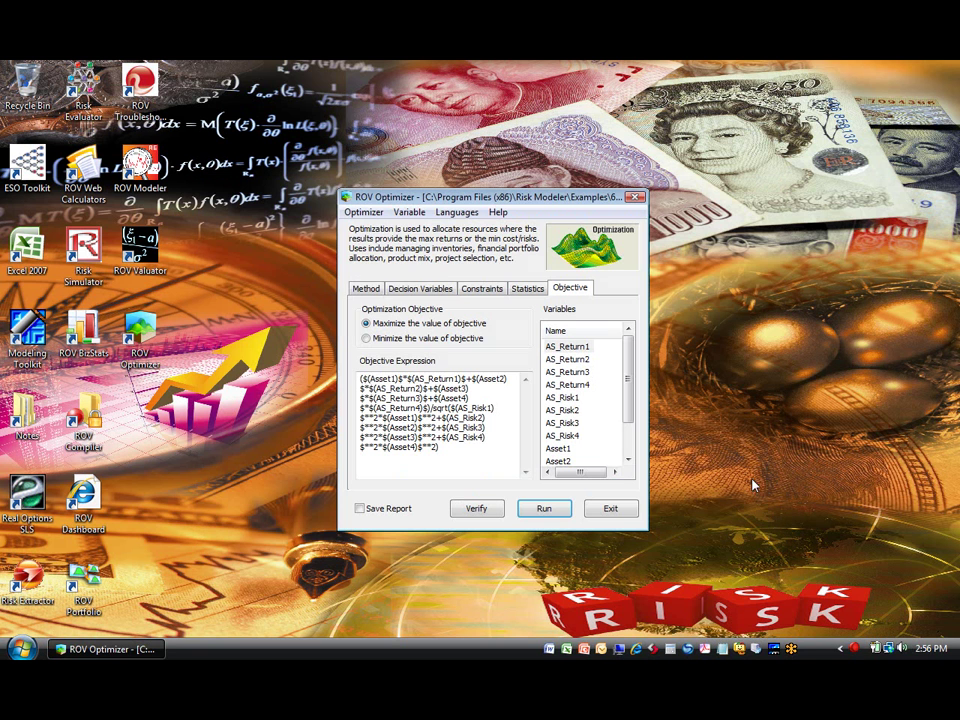
Step: Open the variable management and view the definition of the non-decision variable AS_Return1
{"action": "left_click", "coordinate": [363, 212]}
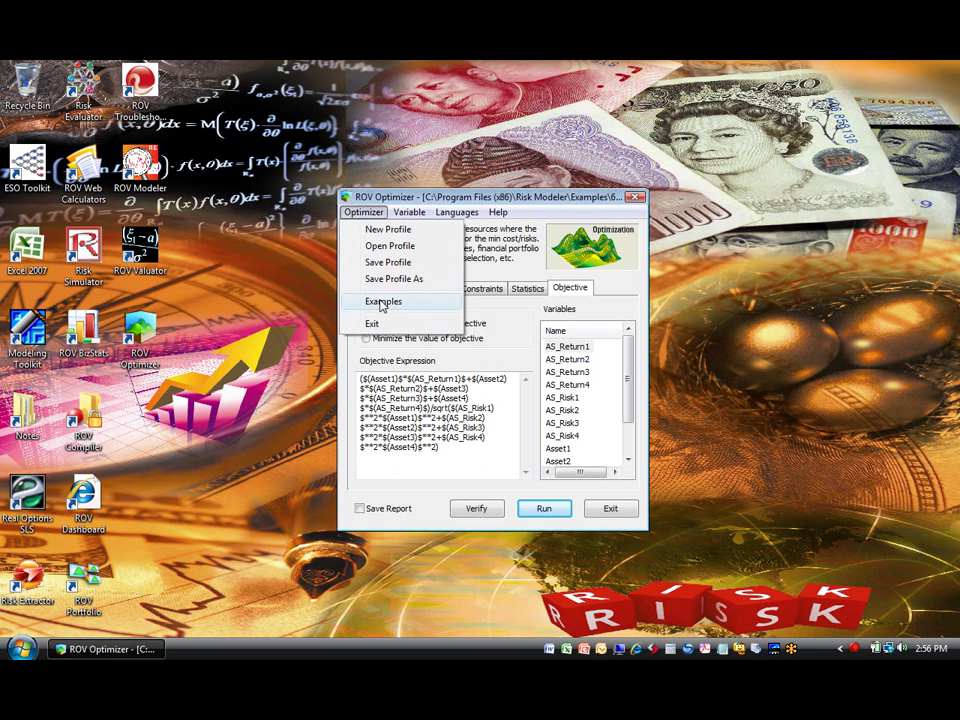
{"action": "mouse_move", "coordinate": [409, 212]}
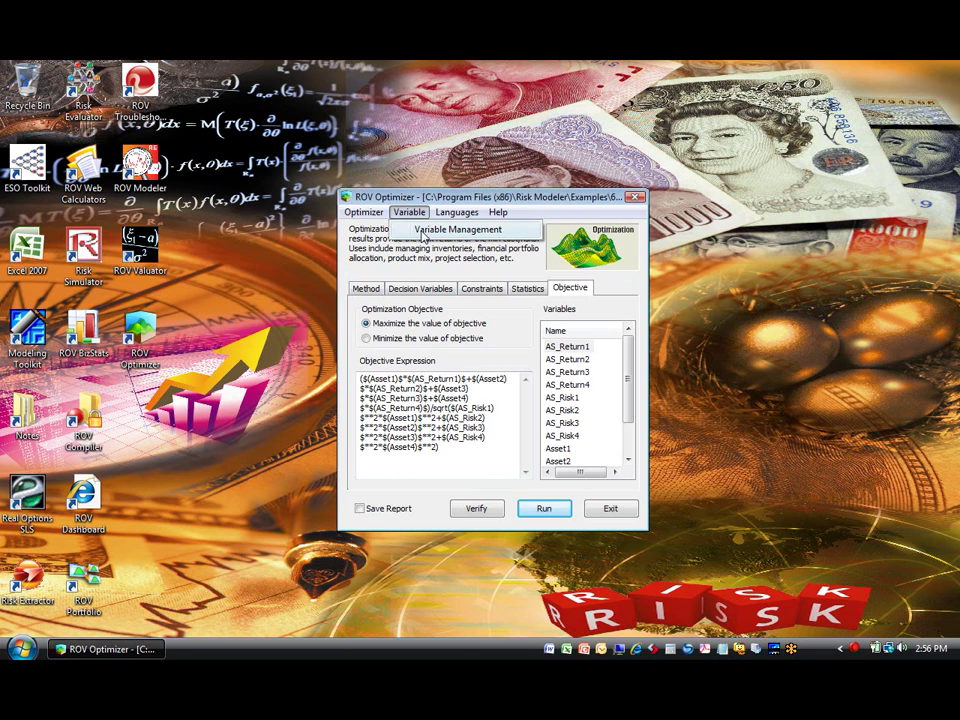
{"action": "left_click", "coordinate": [423, 230]}
{"action": "left_click", "coordinate": [373, 305]}
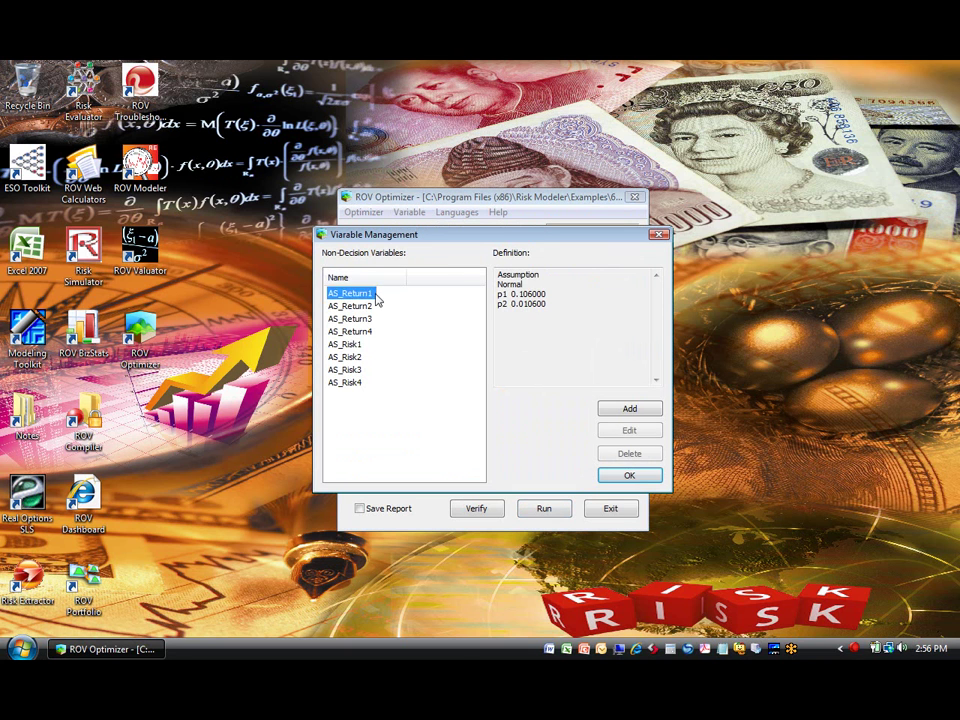
{"action": "left_click", "coordinate": [371, 316]}
{"action": "left_click", "coordinate": [350, 293]}
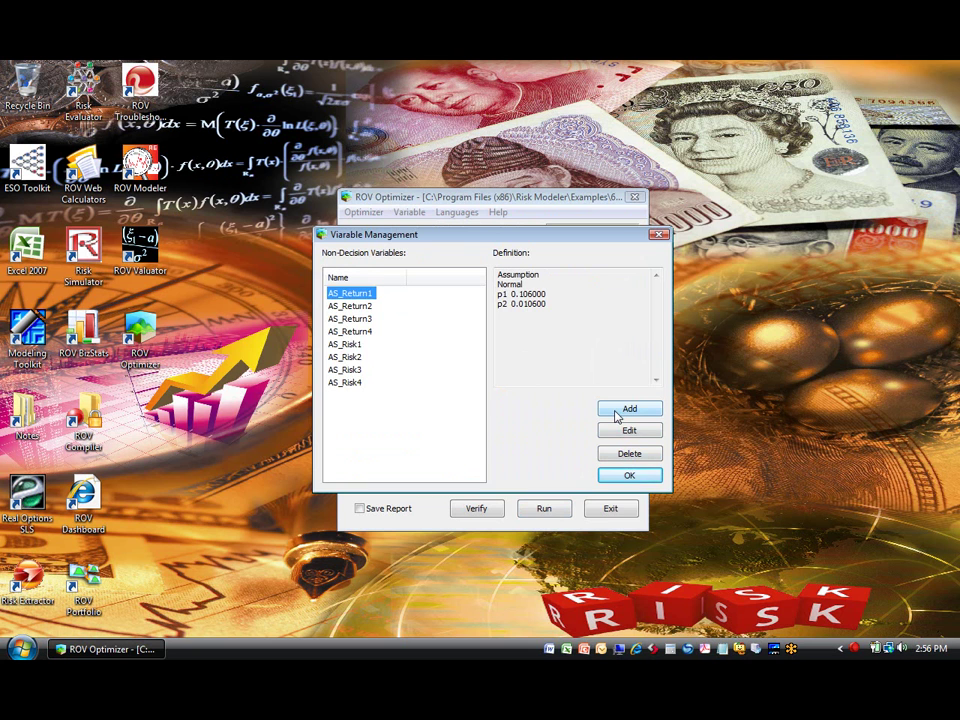
Step: Start adding a variable, go through the Manual Input, Data Compute, Set Assumption and Model Fitting methods, and choose Data Link
{"action": "left_click", "coordinate": [619, 411]}
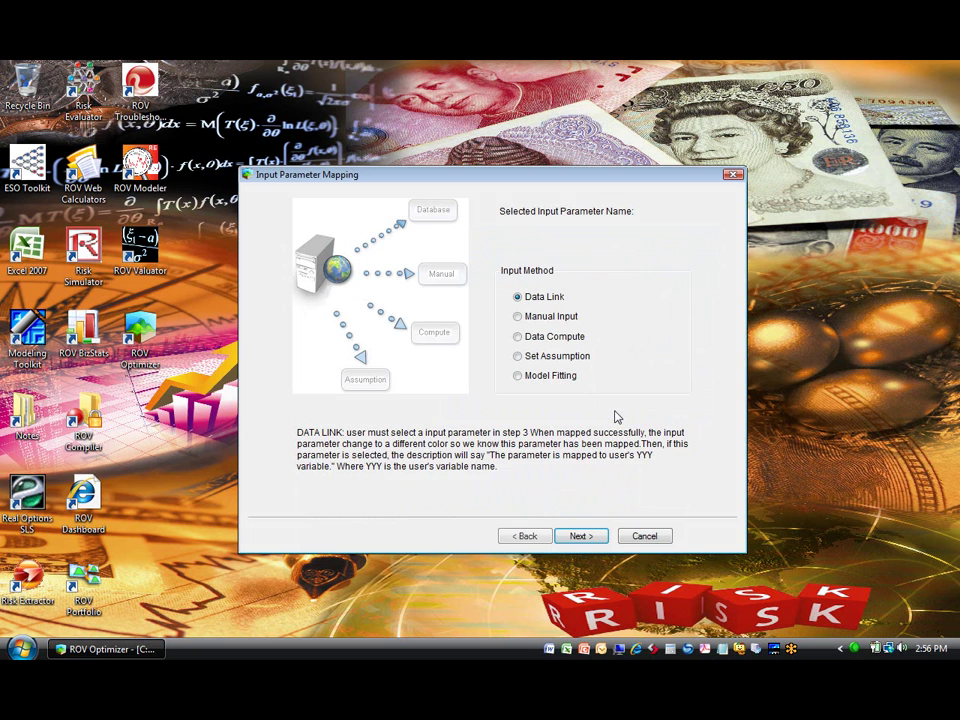
{"action": "left_click", "coordinate": [560, 318]}
{"action": "left_click", "coordinate": [558, 337]}
{"action": "left_click", "coordinate": [556, 357]}
{"action": "left_click", "coordinate": [553, 377]}
{"action": "left_click", "coordinate": [555, 299]}
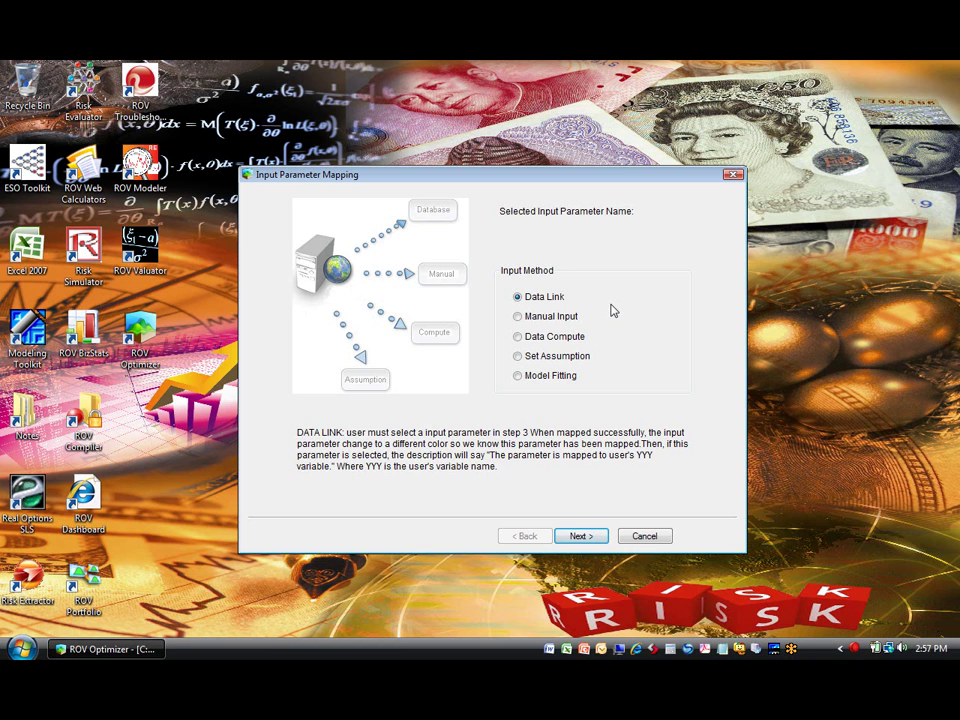
Step: Connect the data link to the Excel file whose name starts with "Au" in Risk Modeler's Examples folder
{"action": "left_click", "coordinate": [576, 538]}
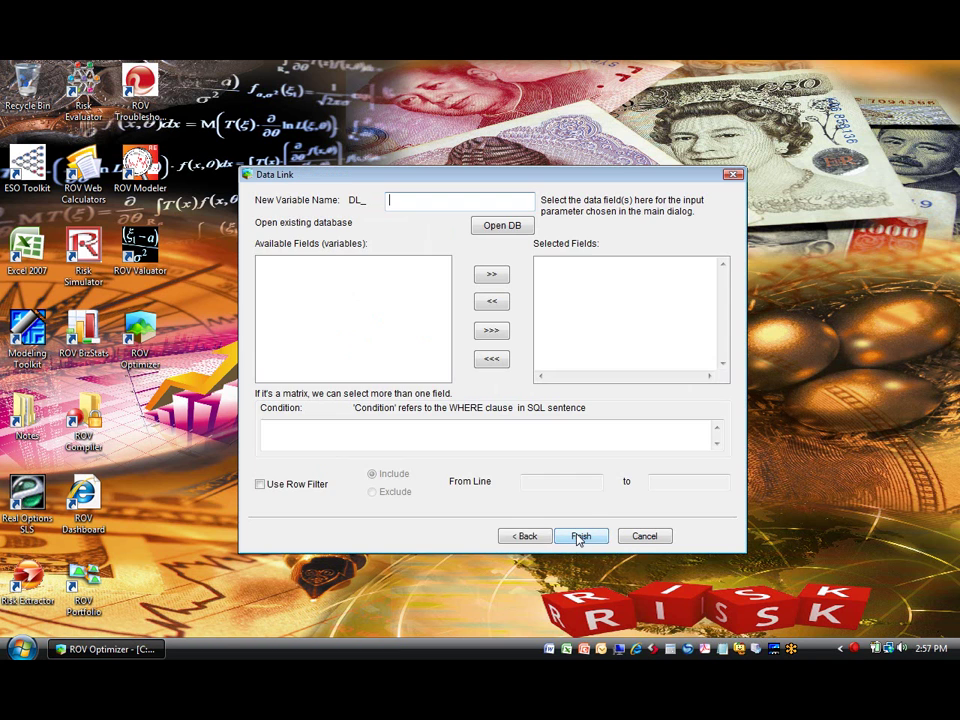
{"action": "left_click", "coordinate": [503, 224]}
{"action": "left_click", "coordinate": [507, 281]}
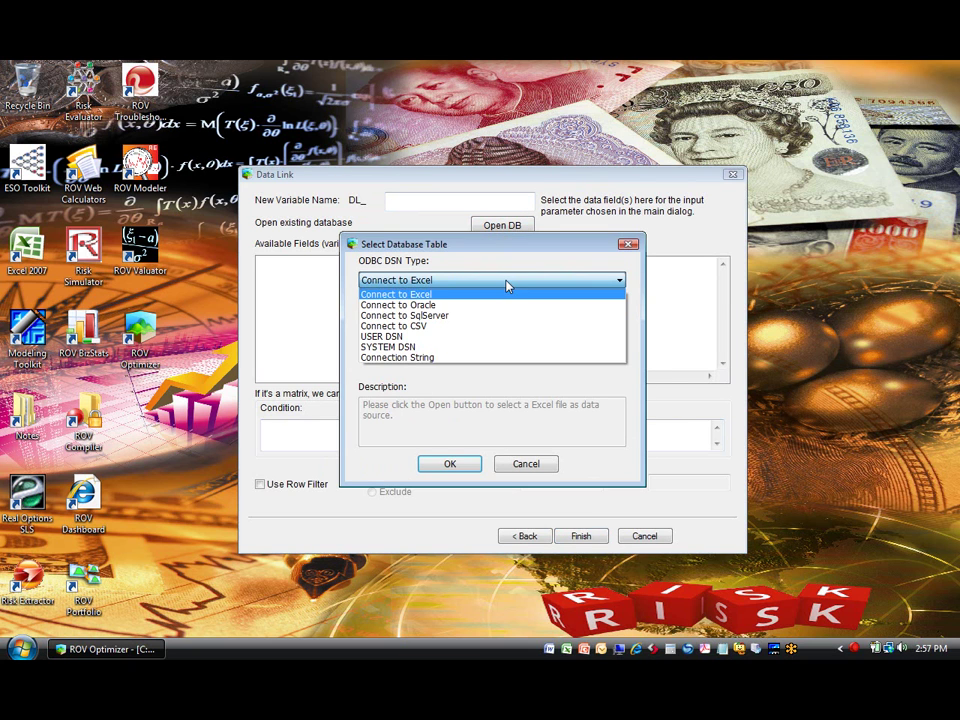
{"action": "left_click", "coordinate": [503, 295]}
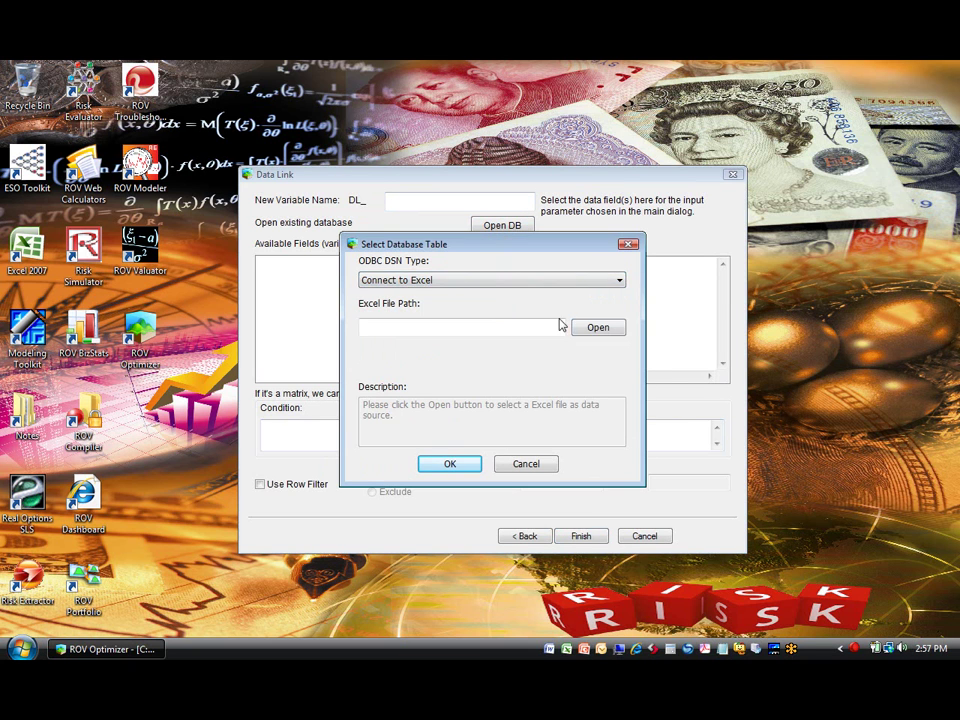
{"action": "left_click", "coordinate": [588, 329]}
{"action": "double_click", "coordinate": [493, 276]}
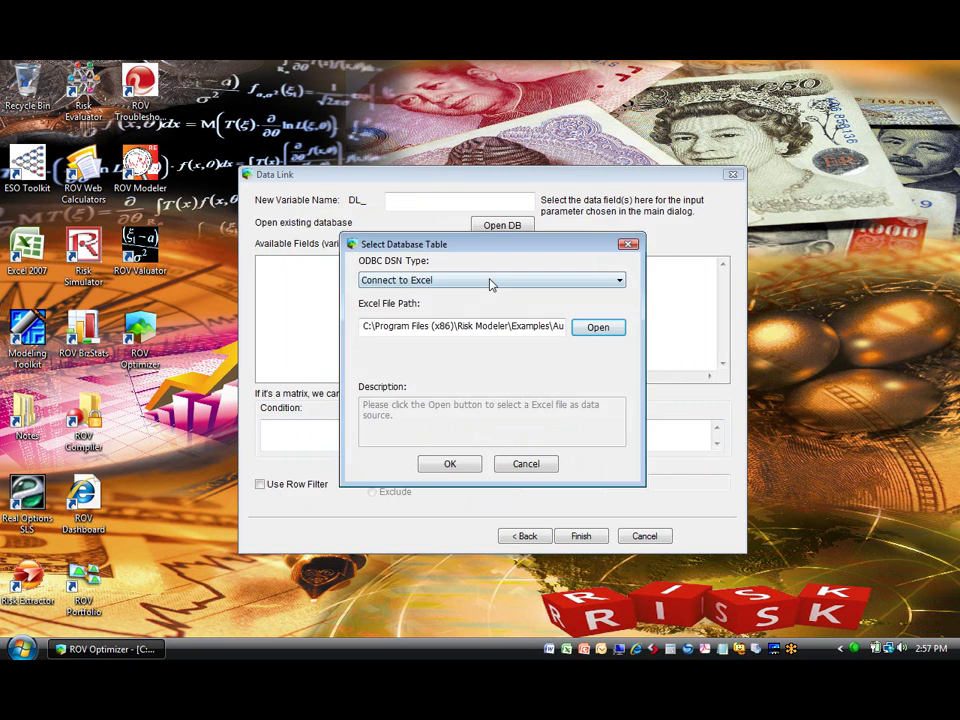
{"action": "left_click", "coordinate": [443, 470]}
Step: Add the X3 field of the Autoeconometrics Large Dataset sheet to the selected fields and finish the data link
{"action": "double_click", "coordinate": [366, 280]}
{"action": "left_click", "coordinate": [307, 316]}
{"action": "double_click", "coordinate": [307, 316]}
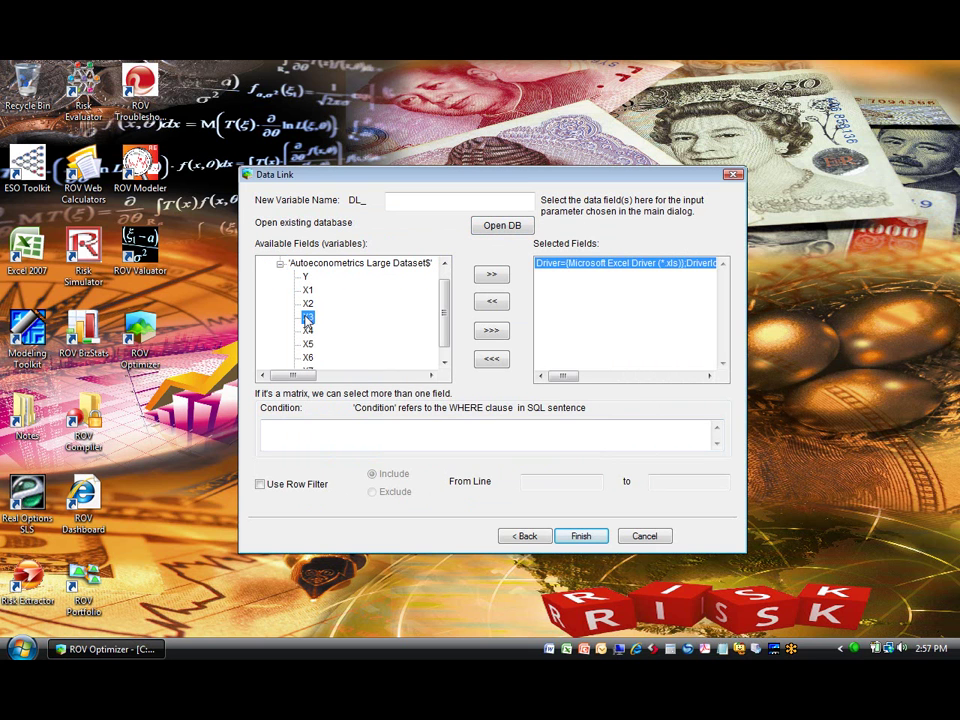
{"action": "double_click", "coordinate": [307, 316]}
{"action": "left_click", "coordinate": [572, 535]}
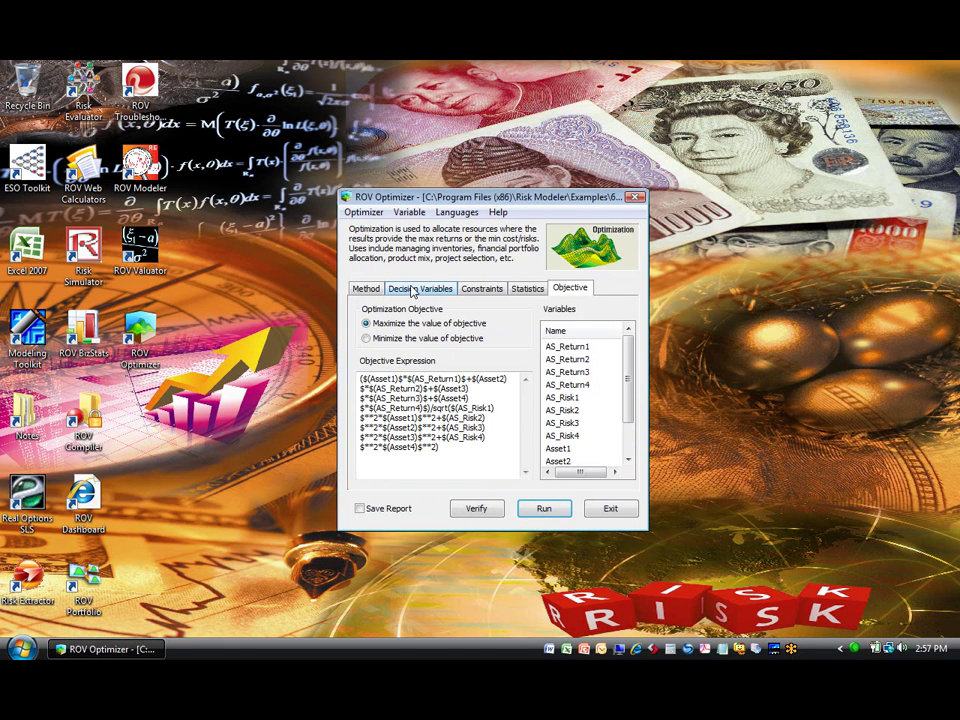
Step: Review the optimization method and the statistic choices for AS_Risk4 in the statistics settings, and return to the method settings
{"action": "left_click", "coordinate": [376, 290]}
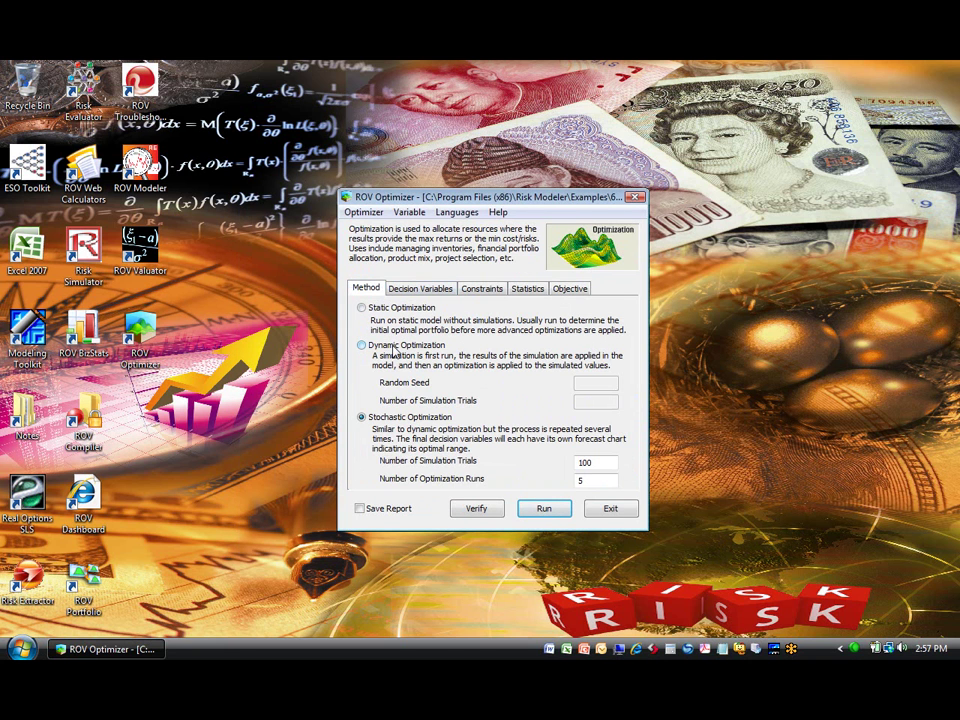
{"action": "left_click", "coordinate": [526, 289]}
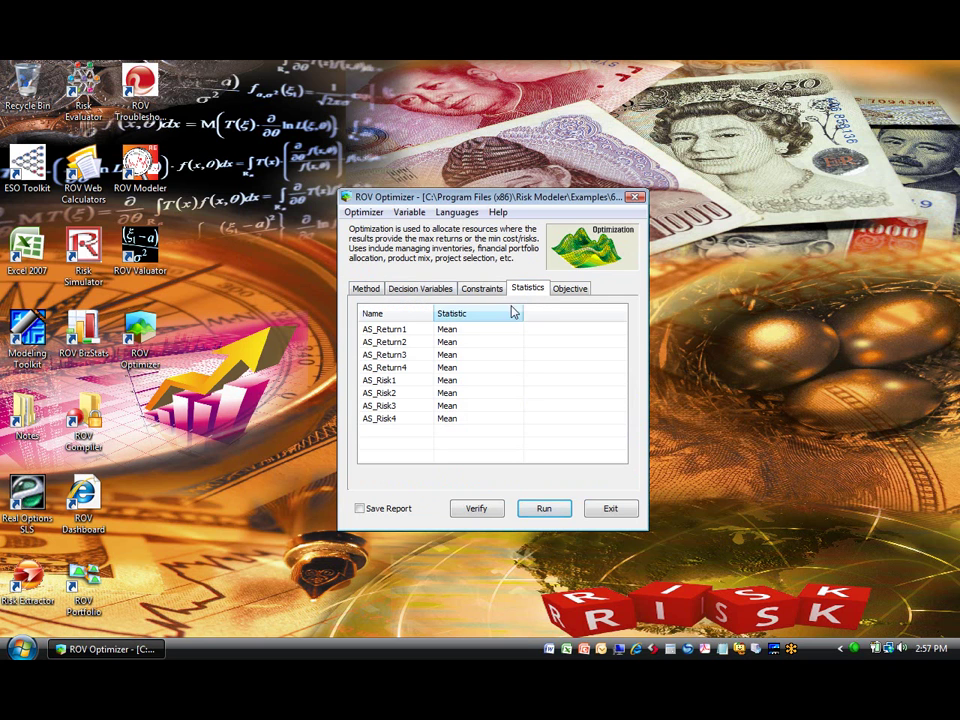
{"action": "left_click", "coordinate": [476, 422]}
{"action": "left_click", "coordinate": [477, 422]}
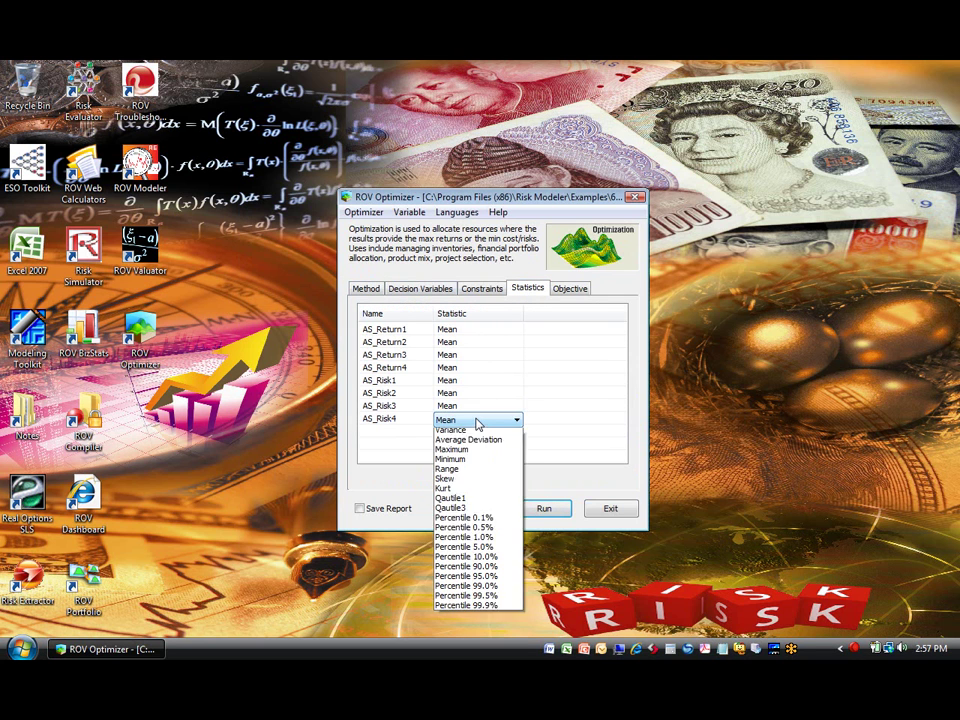
{"action": "left_click", "coordinate": [477, 422]}
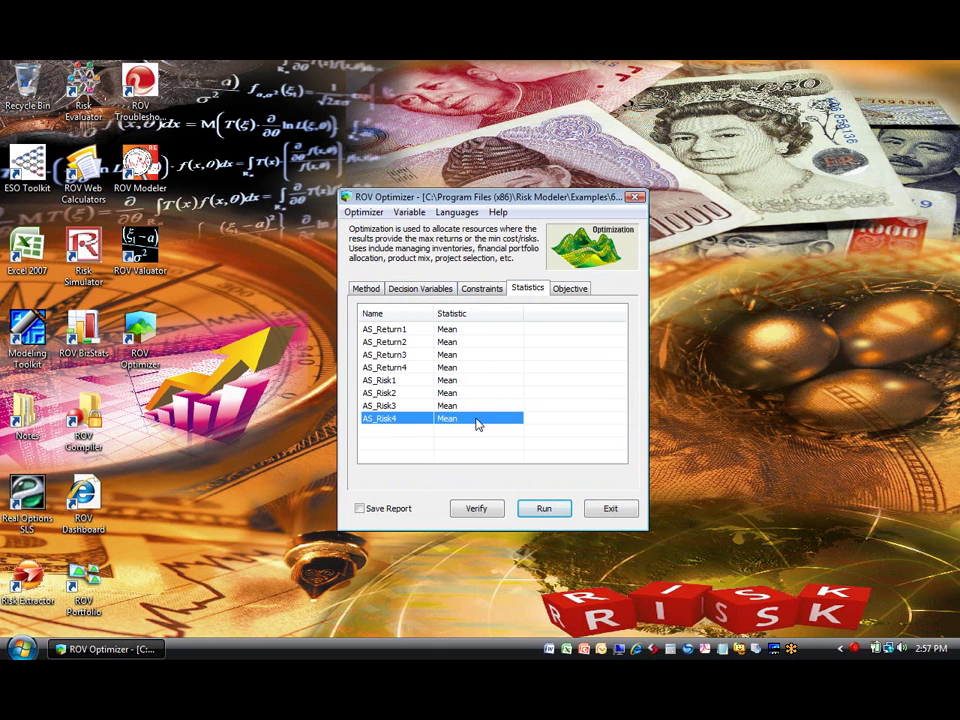
{"action": "left_click", "coordinate": [476, 406]}
{"action": "left_click", "coordinate": [479, 371]}
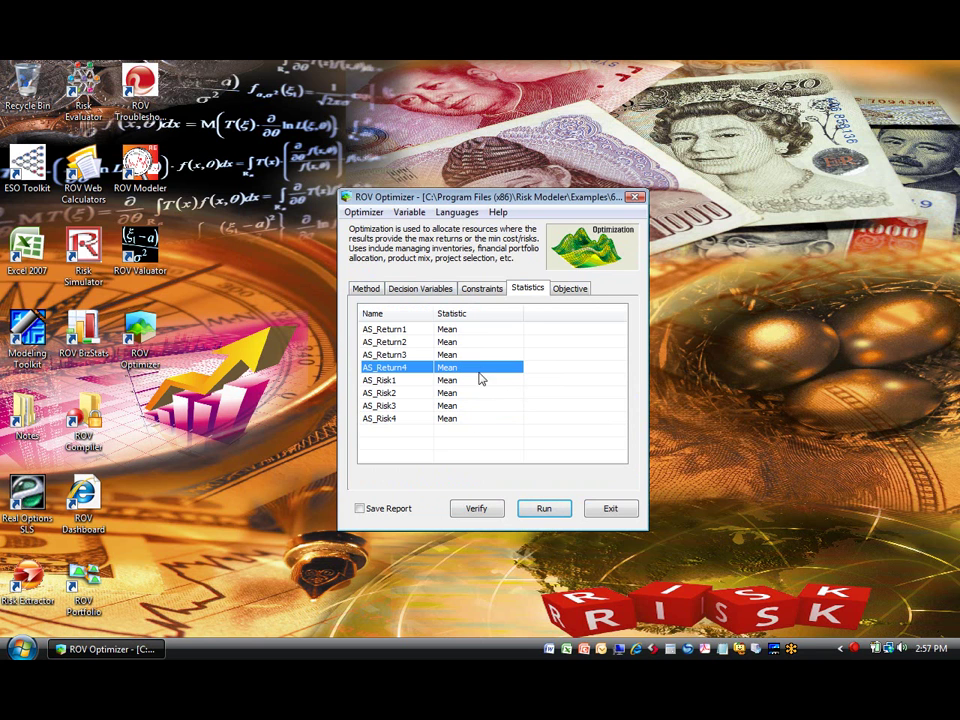
{"action": "left_click", "coordinate": [366, 290]}
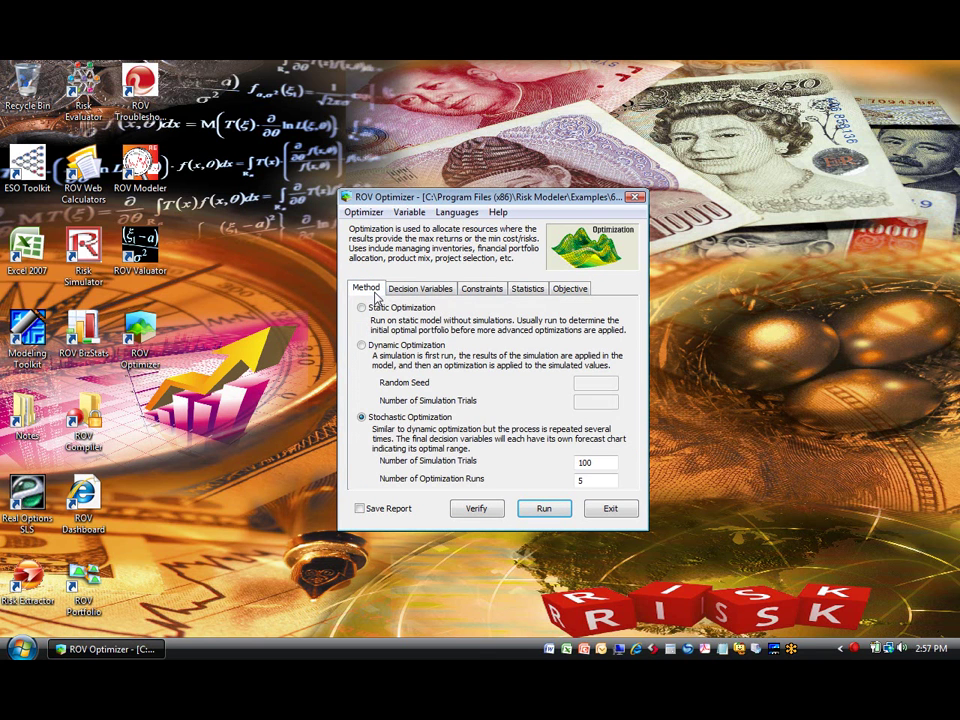